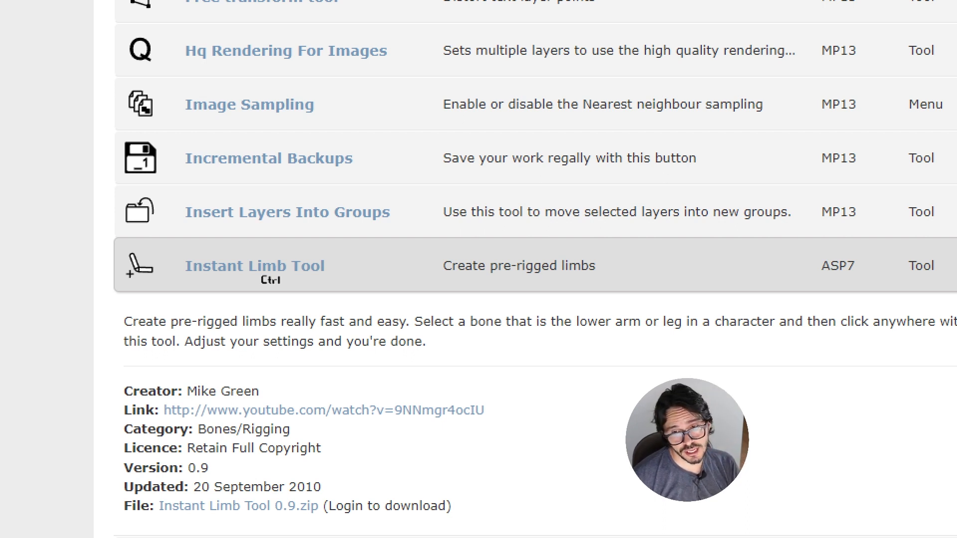
- Switch to Moho, put Layer 1 into a new group, and convert that group to a bone layer
key("Escape")
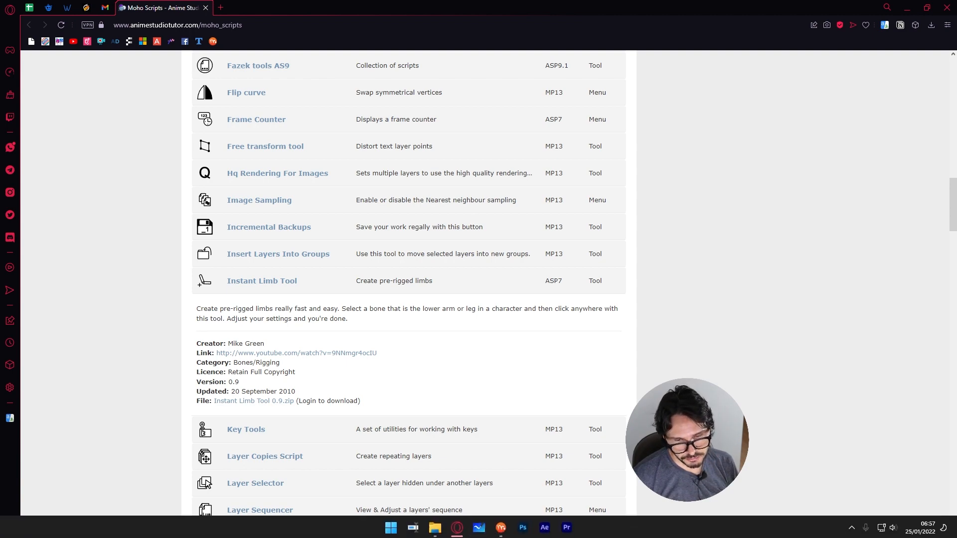
left_click(500, 526)
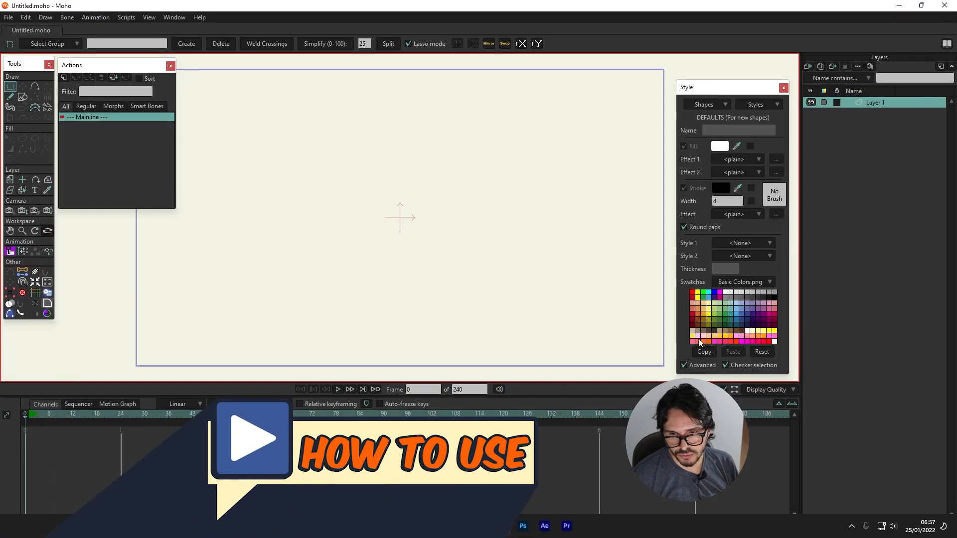
right_click(890, 101)
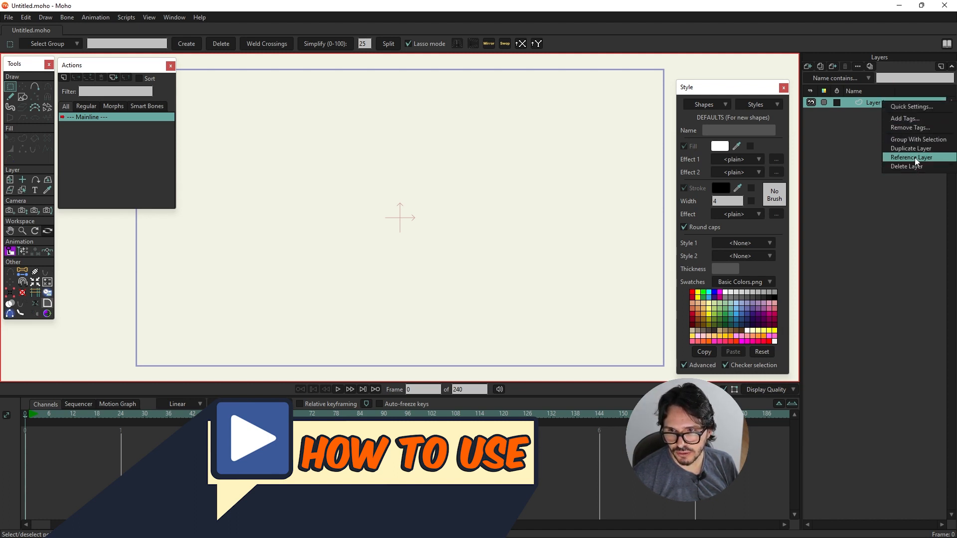
left_click(916, 142)
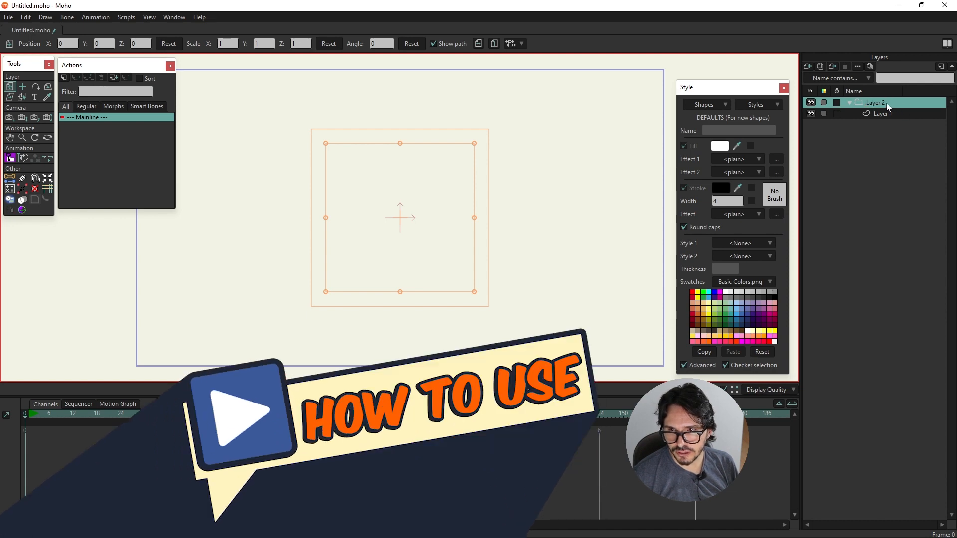
right_click(905, 100)
left_click(890, 133)
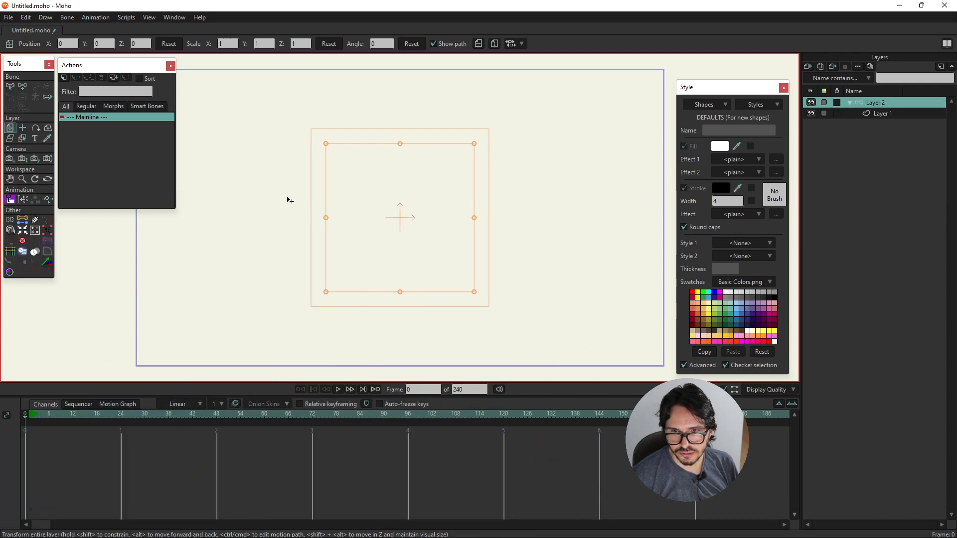
- Add a zero-length pin bone above the canvas centre and set its X position to 0
left_click(23, 86)
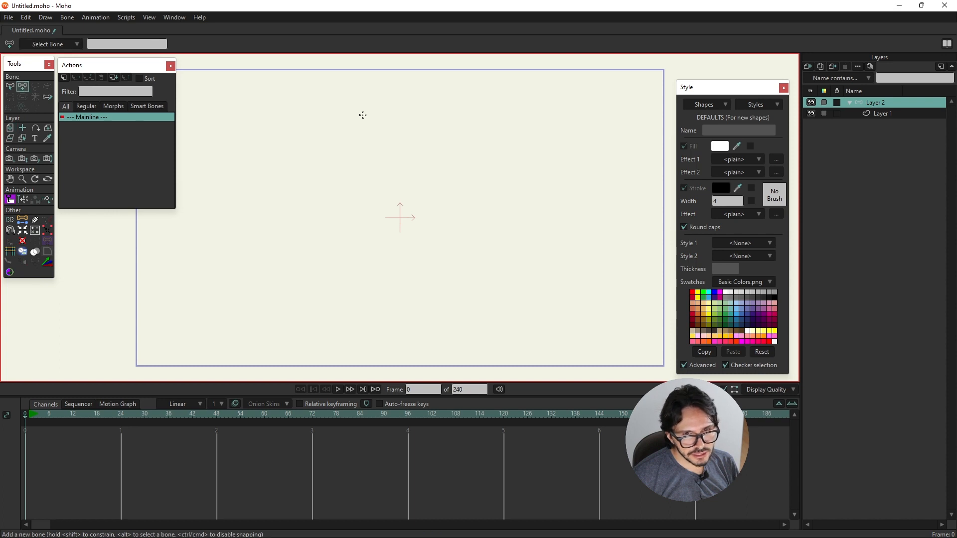
left_click(398, 123)
left_click(35, 86)
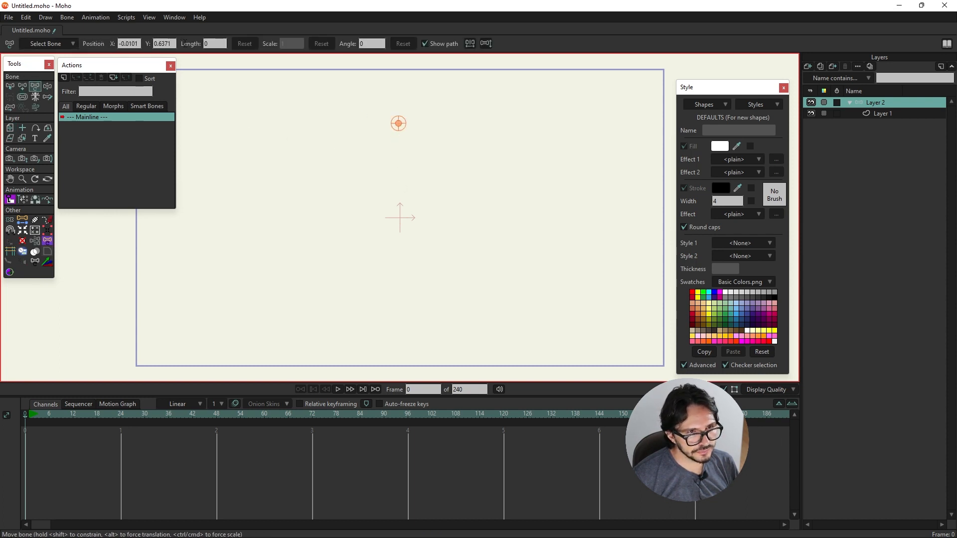
double_click(128, 44)
type("0")
key("Return")
- Draw two chained bones straight down from the pin bone and set the strength of all bones to 0
left_click(23, 86)
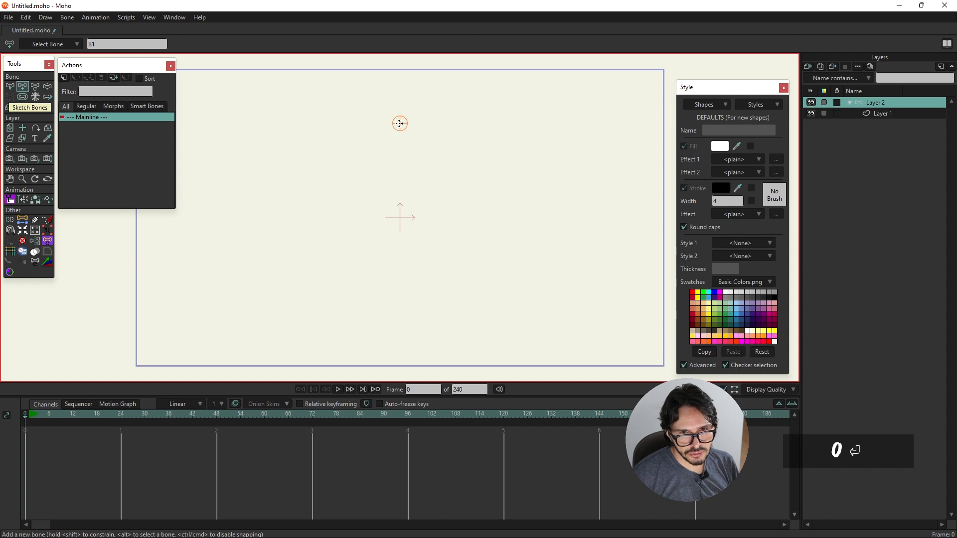
left_click_drag(399, 124, 400, 310)
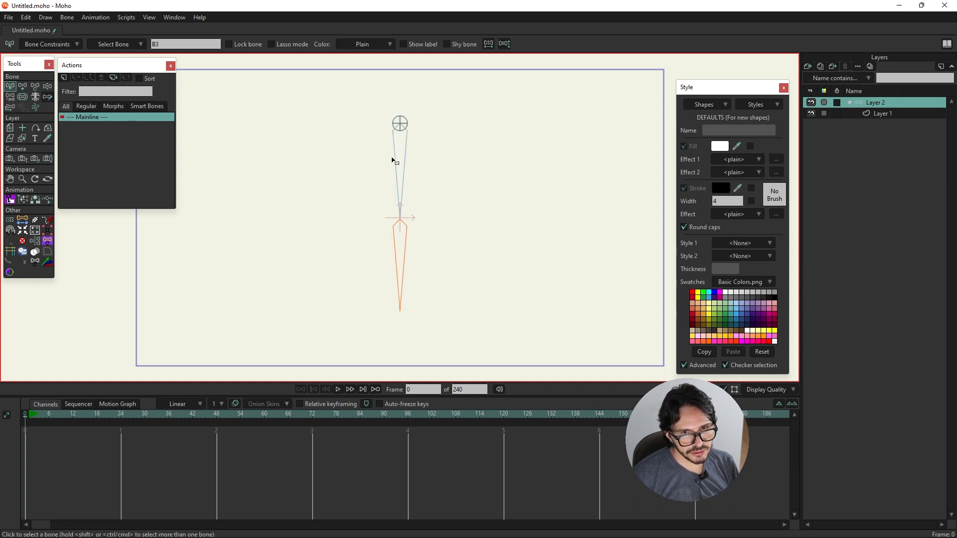
left_click(22, 97)
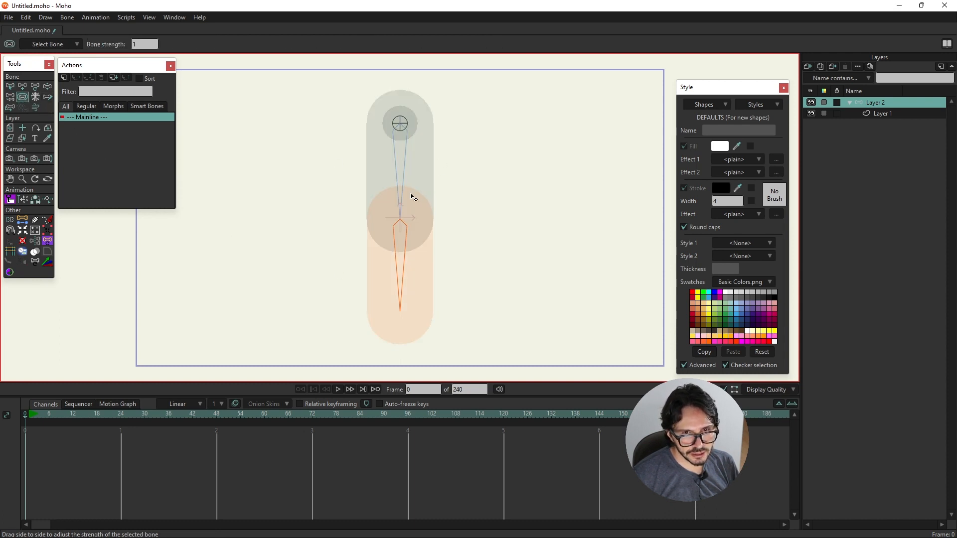
left_click_drag(411, 194, 29, 196)
key("ctrl+a")
left_click_drag(395, 116, 30, 129)
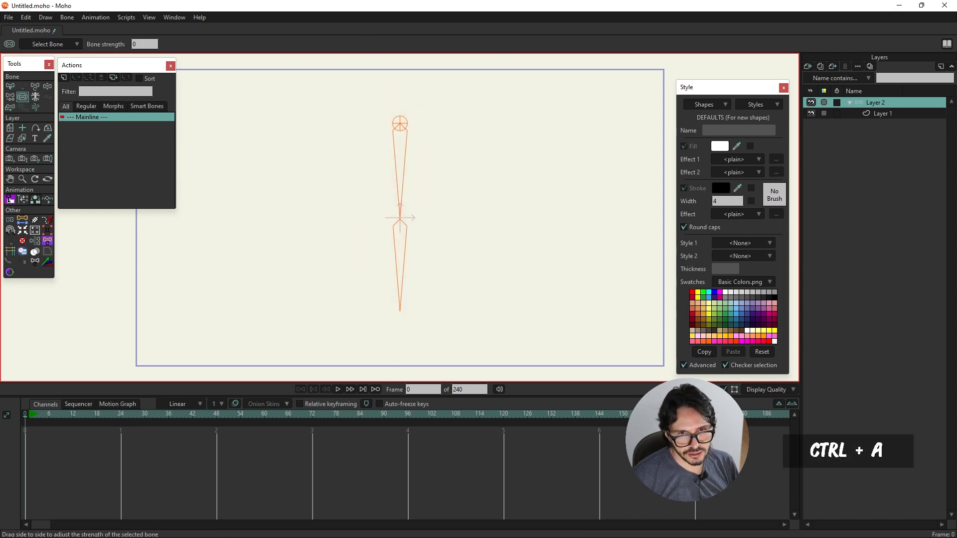
key("b")
left_click(271, 149)
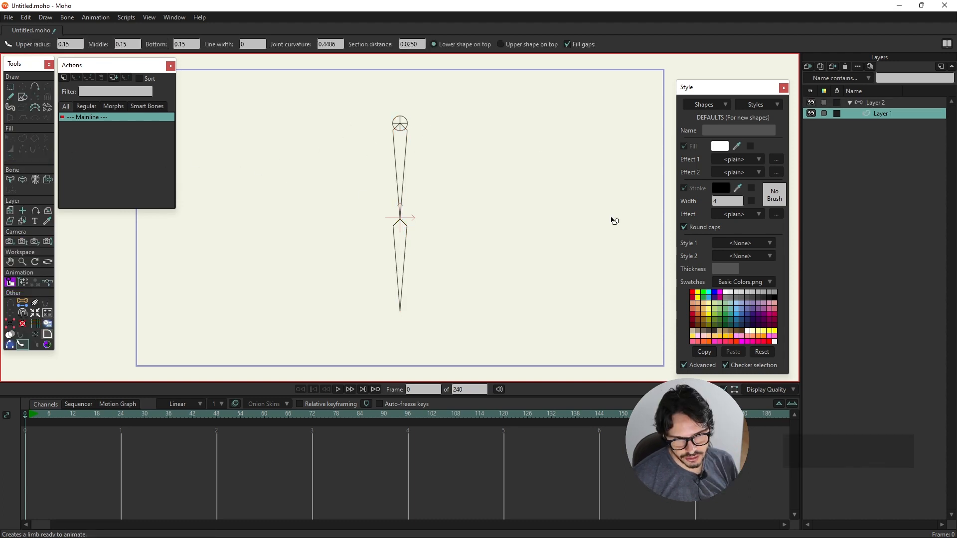
- Select the lower bone in Layer 2 and generate a limb shape on Layer 1 with the Instant Limb tool
left_click(871, 103)
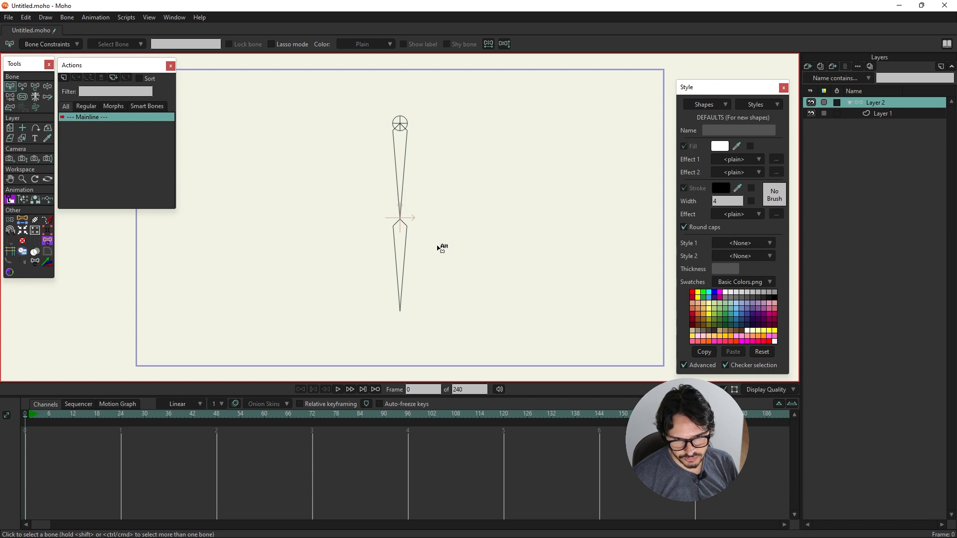
left_click(405, 228)
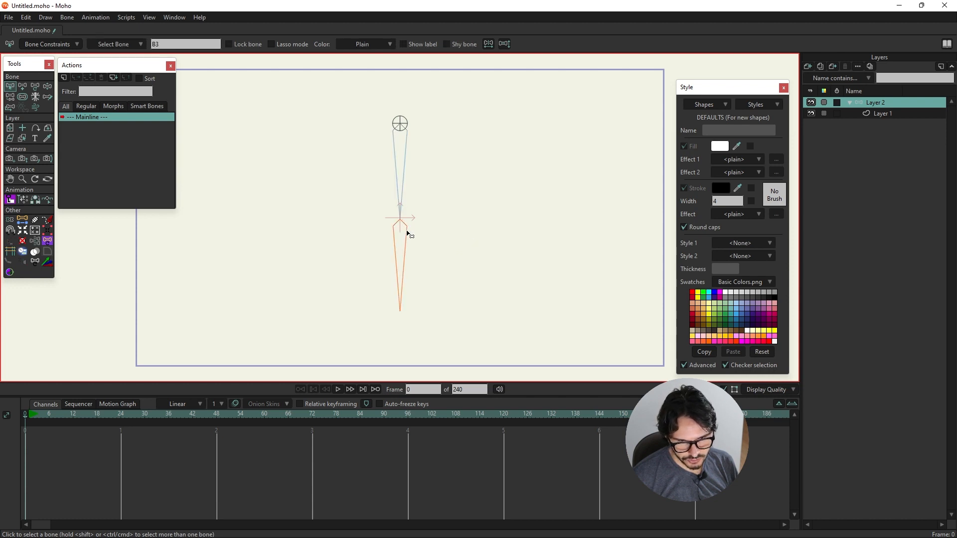
left_click(892, 114)
left_click(36, 345)
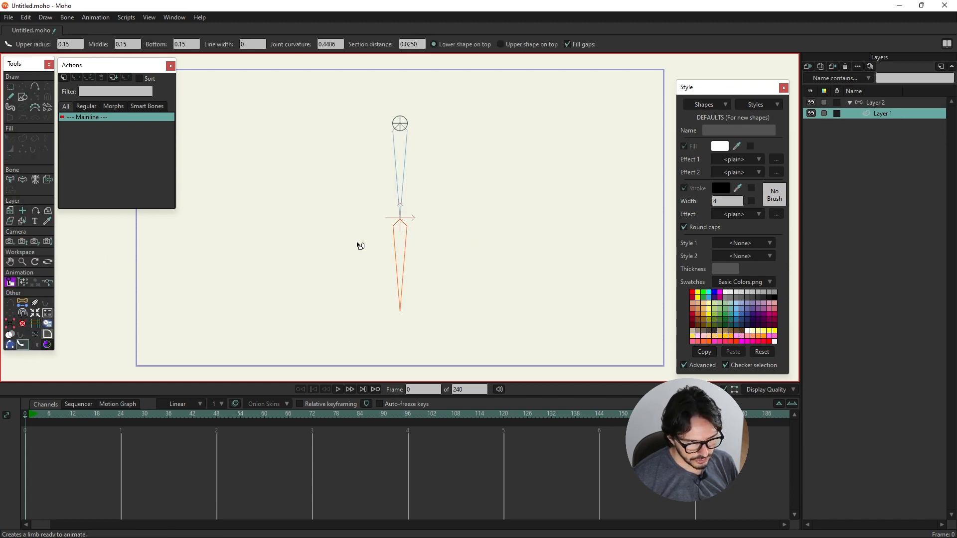
left_click(401, 240)
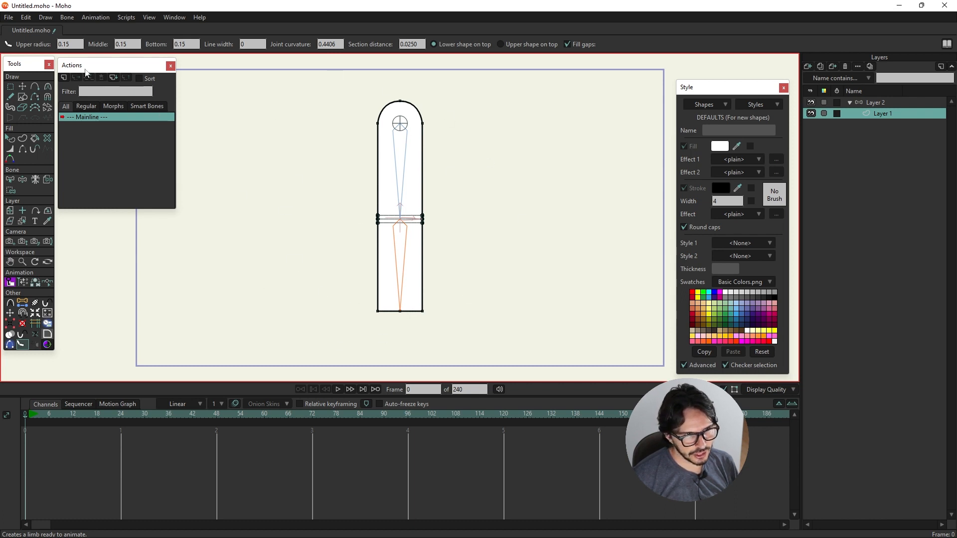
- Set the limb's upper, middle and bottom radius to 0.10
left_click(80, 44)
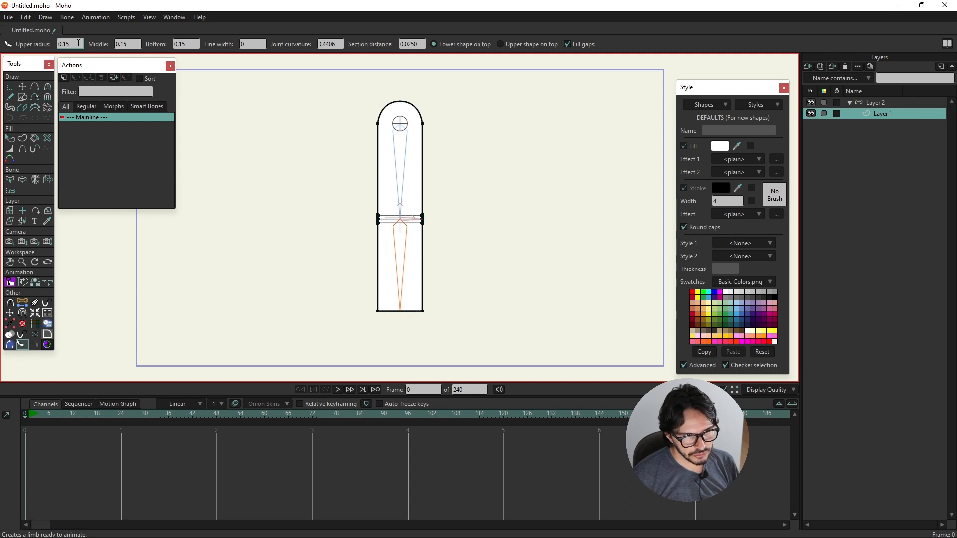
scroll(78, 43, "down", 5)
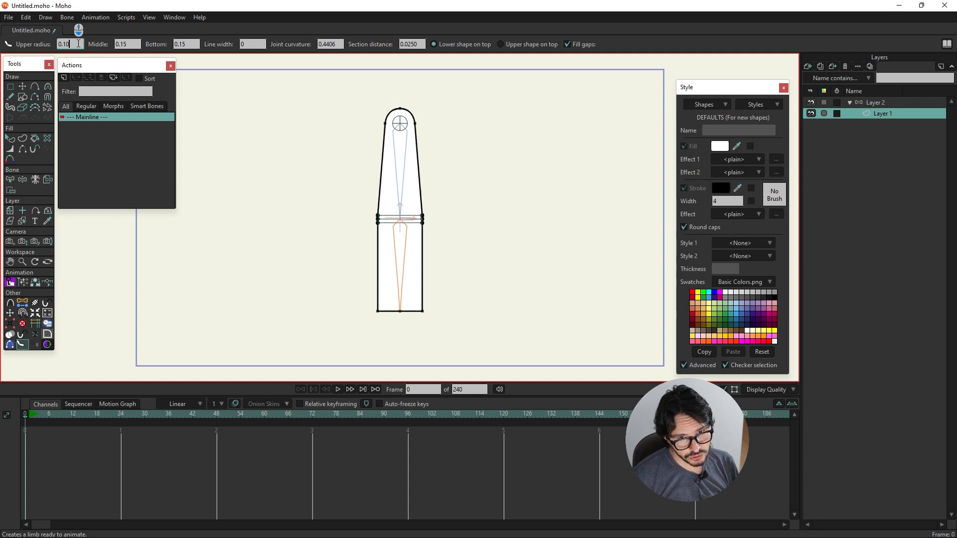
left_click(132, 45)
scroll(132, 45, "down", 5)
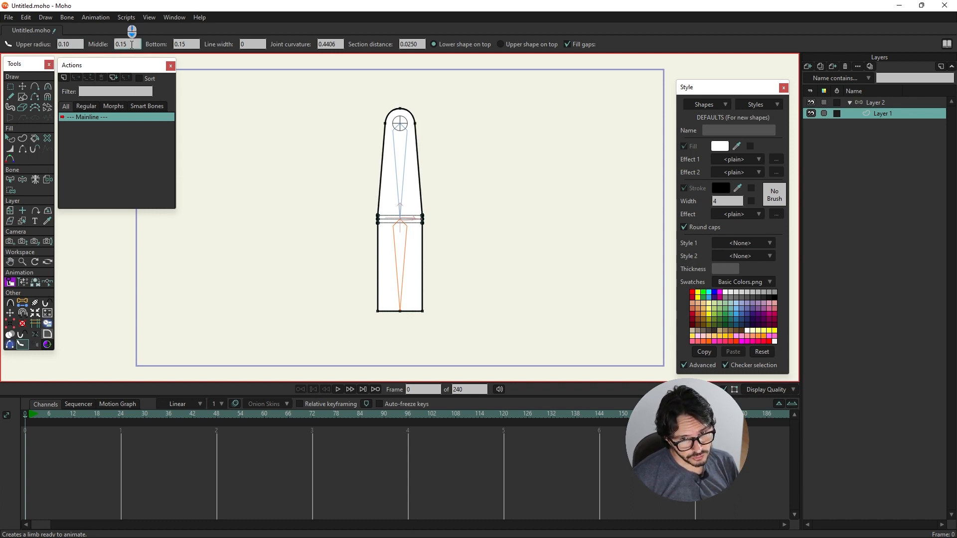
left_click(190, 44)
scroll(190, 43, "down", 5)
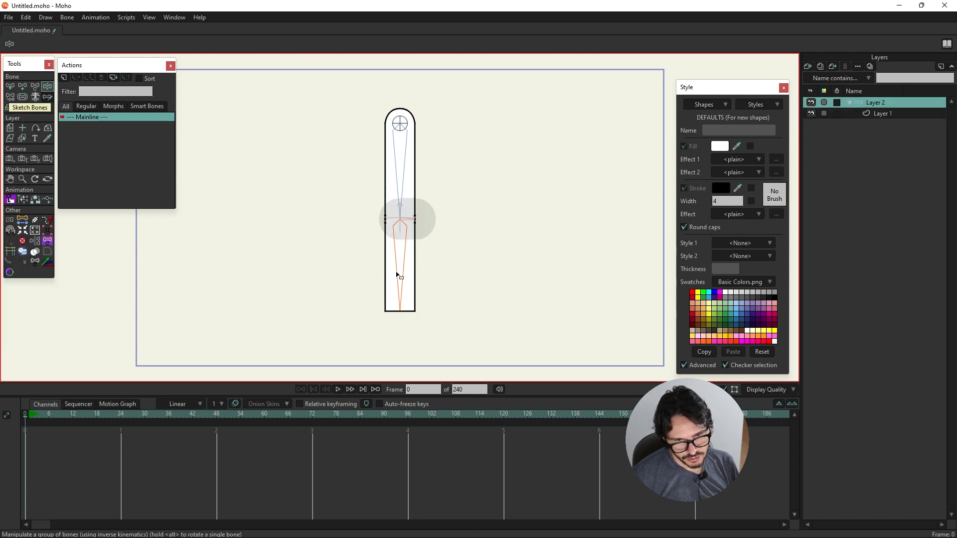
- Bend the limb in both directions with Manipulate Bones and examine how its joint deforms up close
left_click_drag(397, 272, 479, 178)
scroll(427, 221, "up", 5)
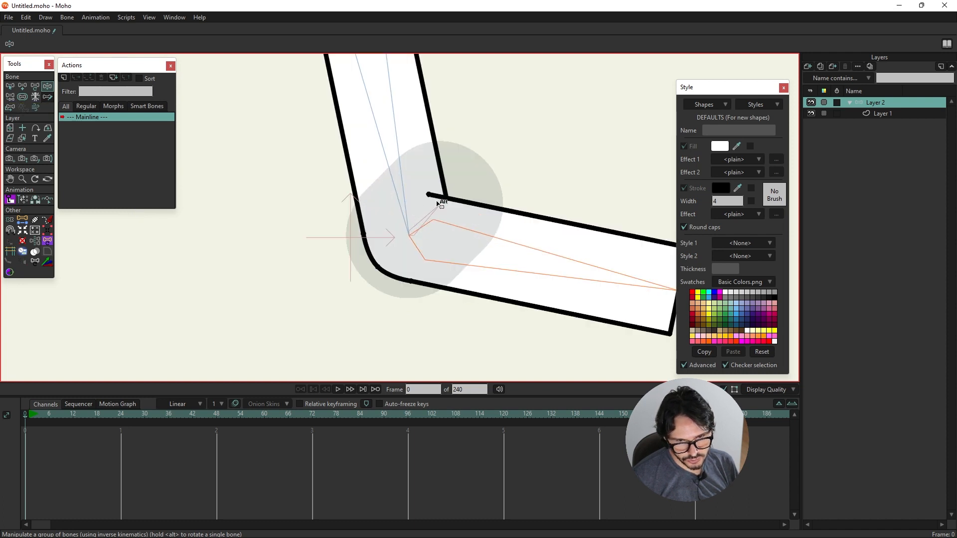
left_click_drag(525, 250, 303, 246)
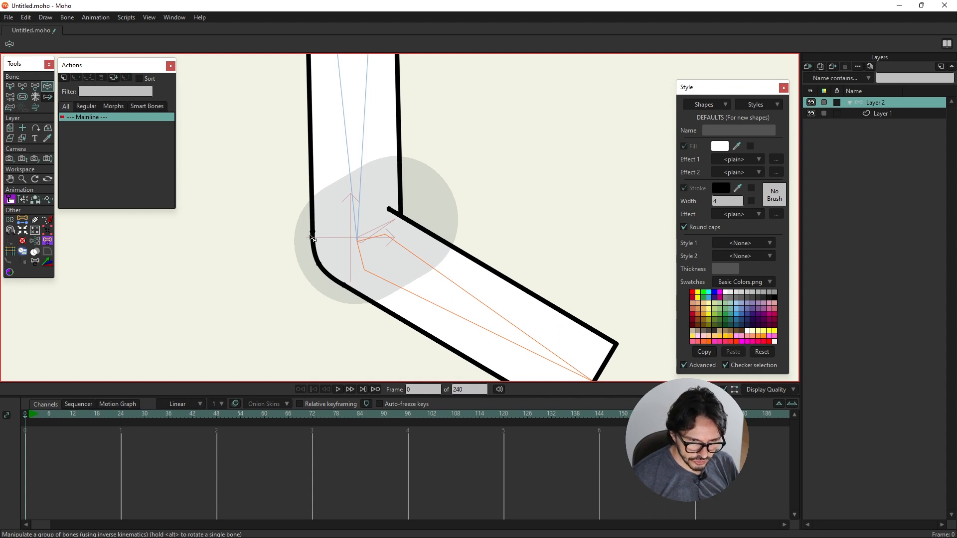
scroll(357, 269, "down", 5)
left_click_drag(354, 291, 290, 254)
scroll(322, 257, "up", 6)
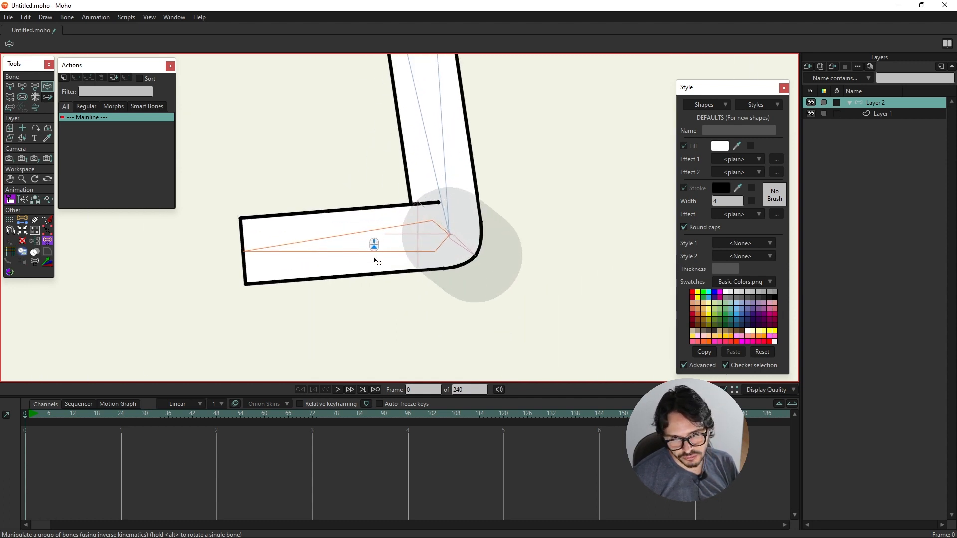
scroll(371, 259, "down", 4)
left_click_drag(346, 250, 366, 328)
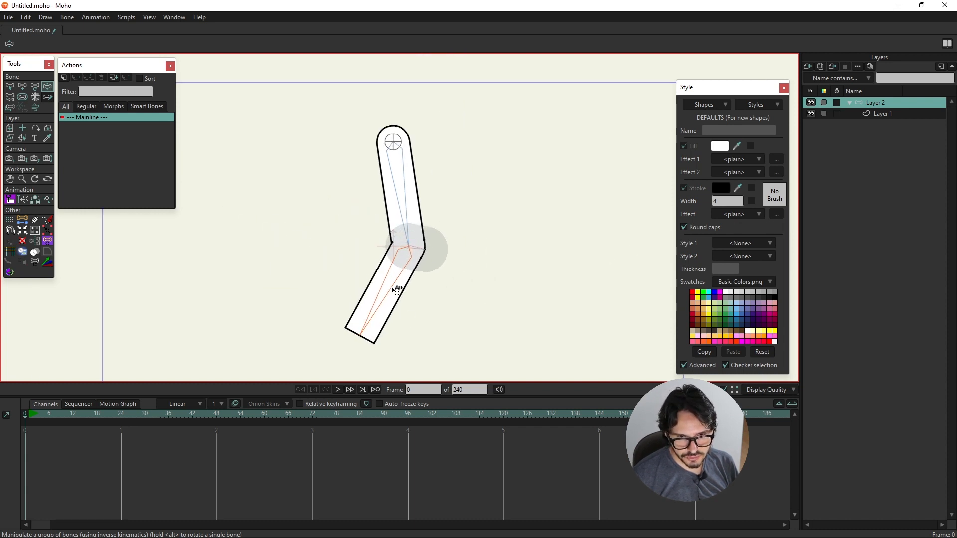
left_click_drag(395, 284, 384, 252)
scroll(394, 244, "up", 6)
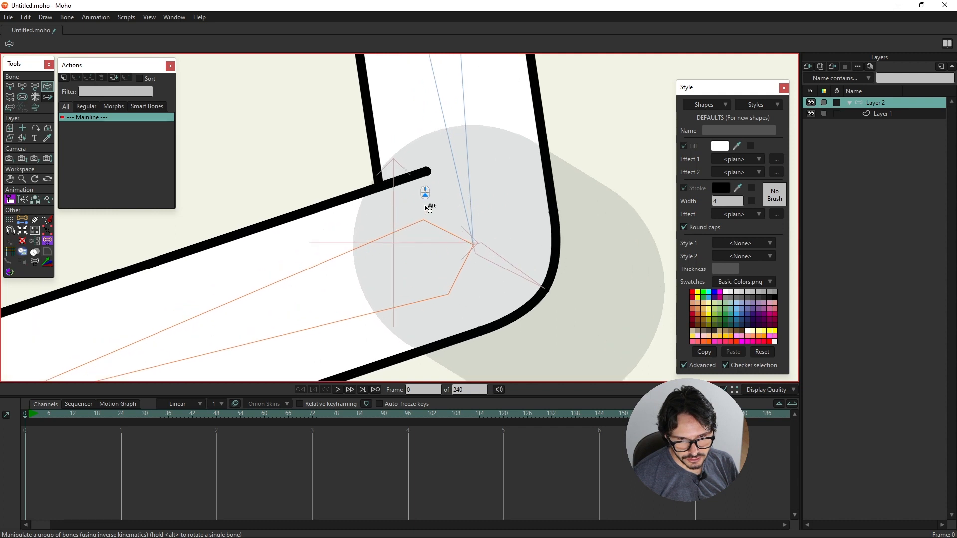
scroll(433, 189, "down", 5)
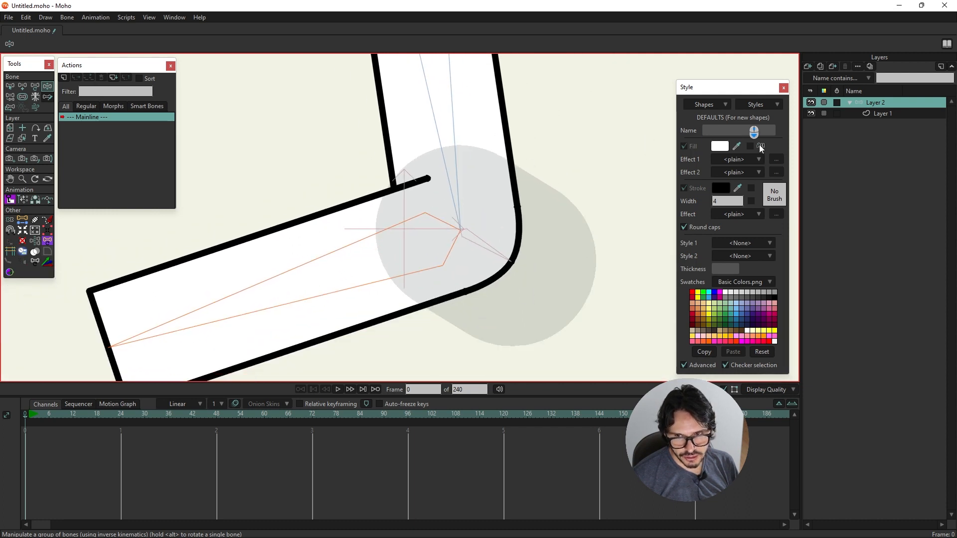
- Resume the Instant Limb tool on Layer 1 and set the limb's joint curvature to 0.6
left_click(879, 114)
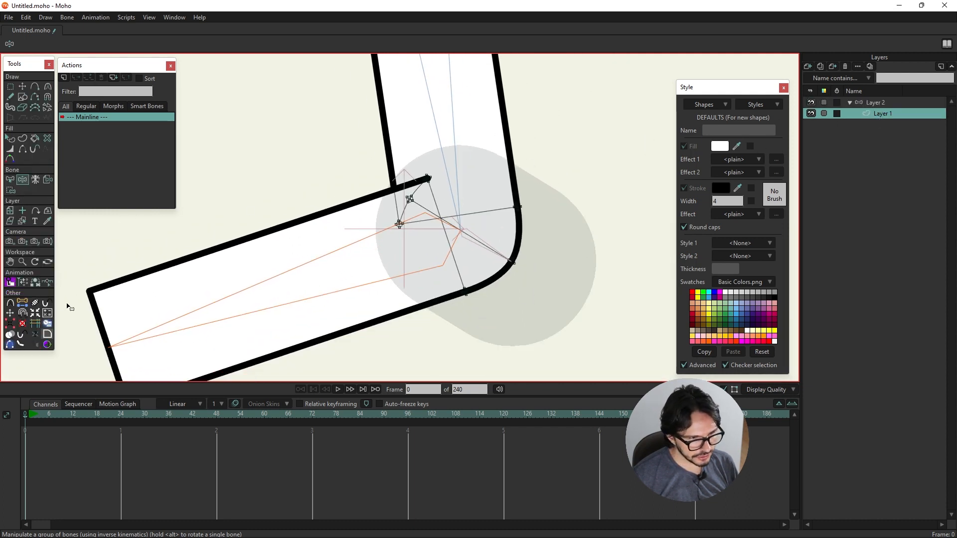
left_click(22, 344)
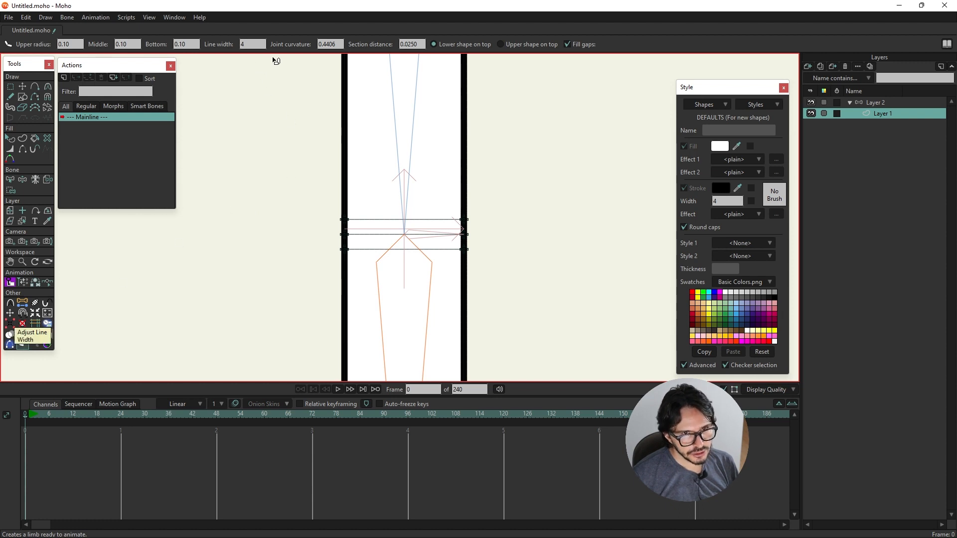
double_click(329, 45)
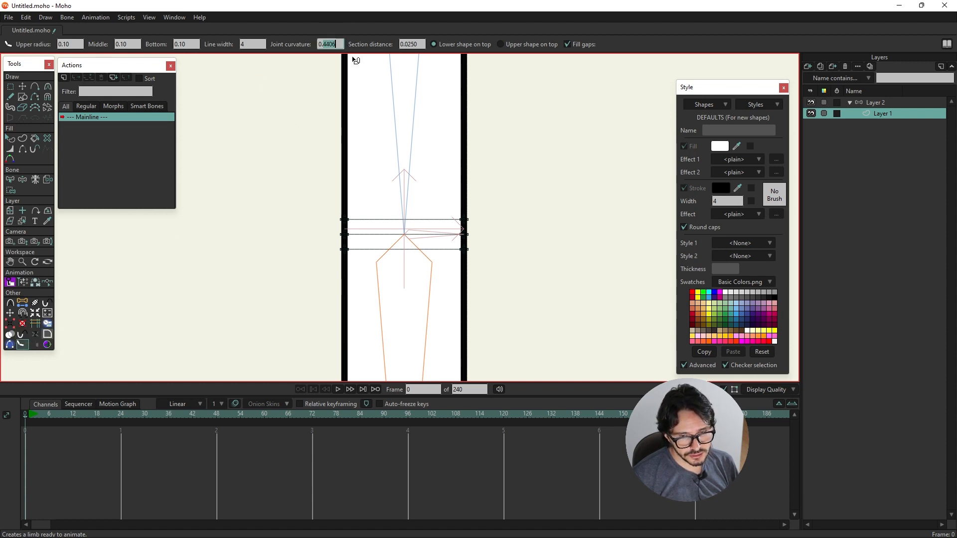
type("0.6")
key("Return")
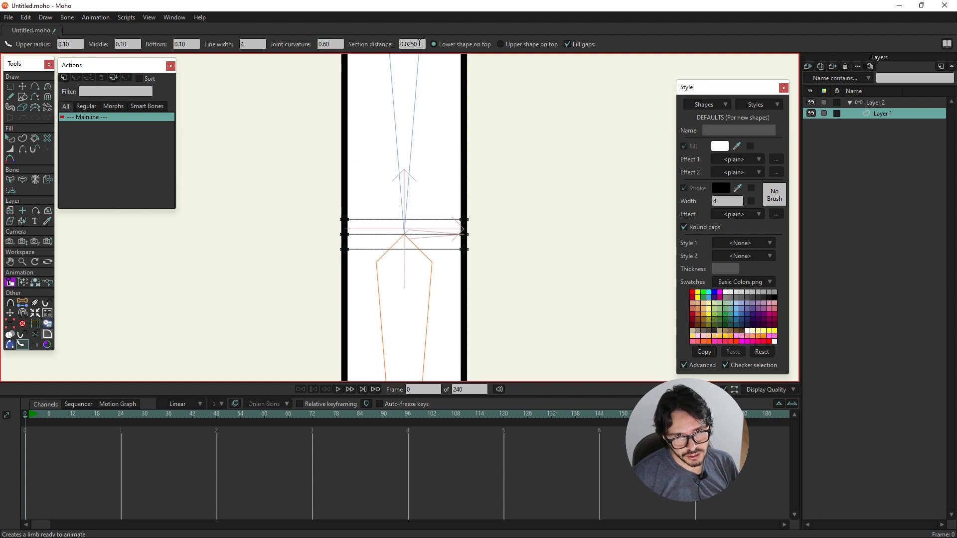
- Set the limb's section distance to 0, put the upper shape on top, and return to the bone layer
scroll(419, 43, "down", 5)
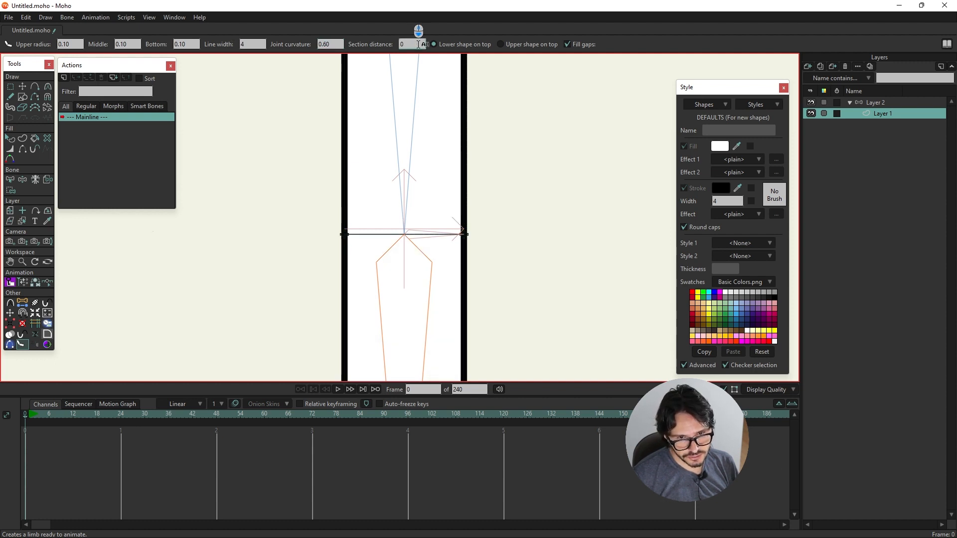
scroll(418, 44, "up", 2)
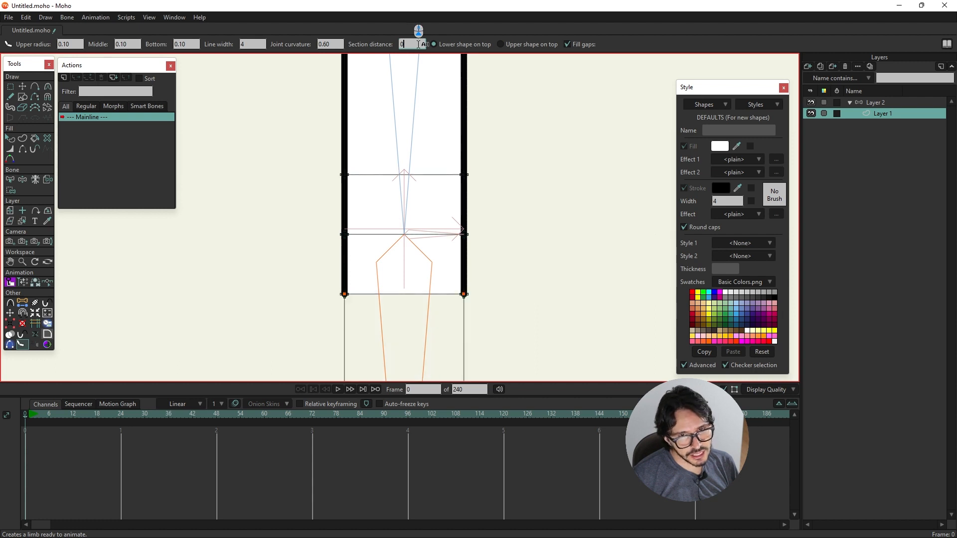
scroll(419, 44, "down", 2)
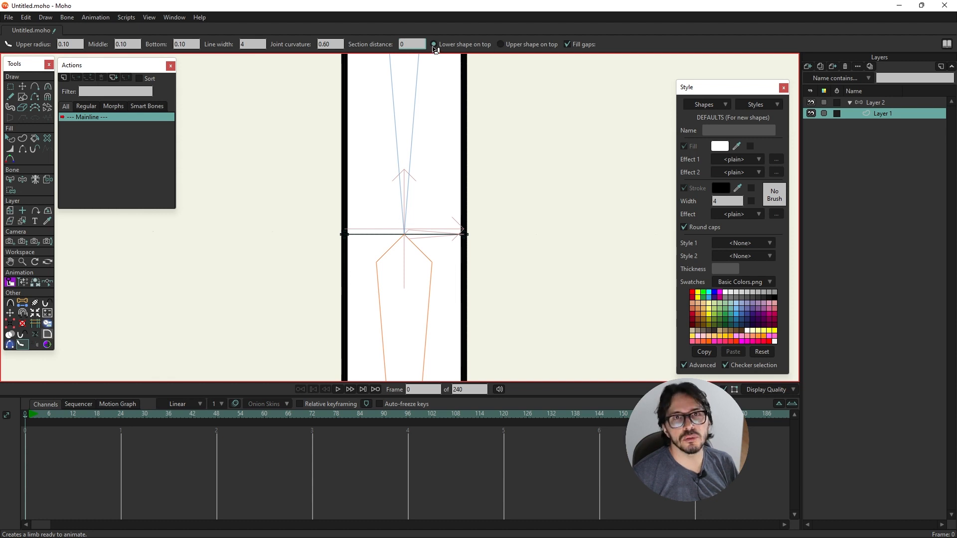
left_click(500, 44)
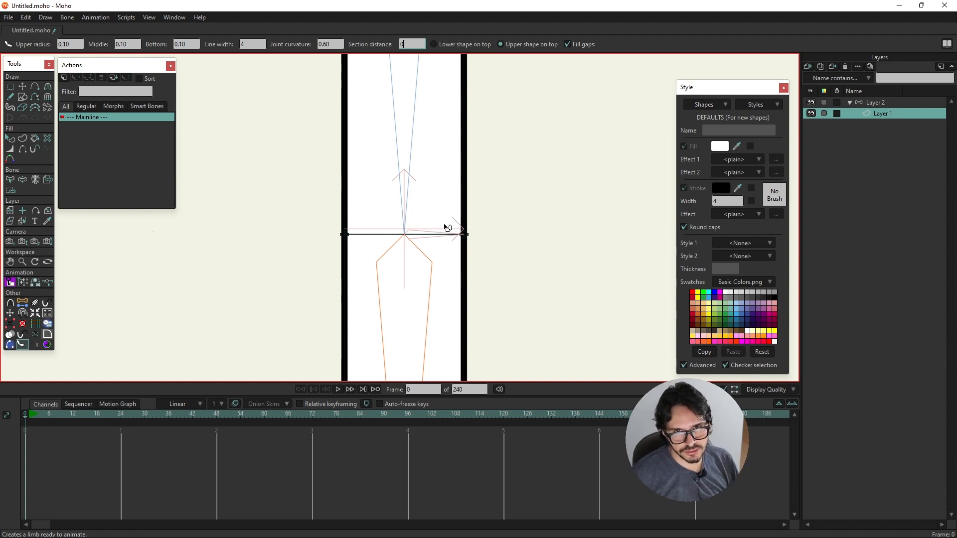
left_click(900, 103)
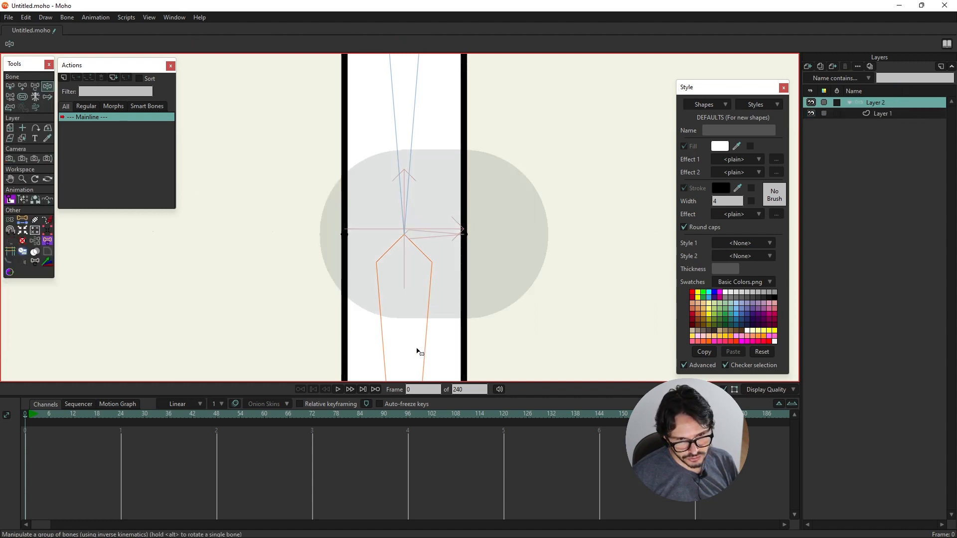
- Bend the limb with Manipulate Bones on the bone layer to compare the joint with the upper and the lower shape on top
left_click_drag(416, 352, 618, 55)
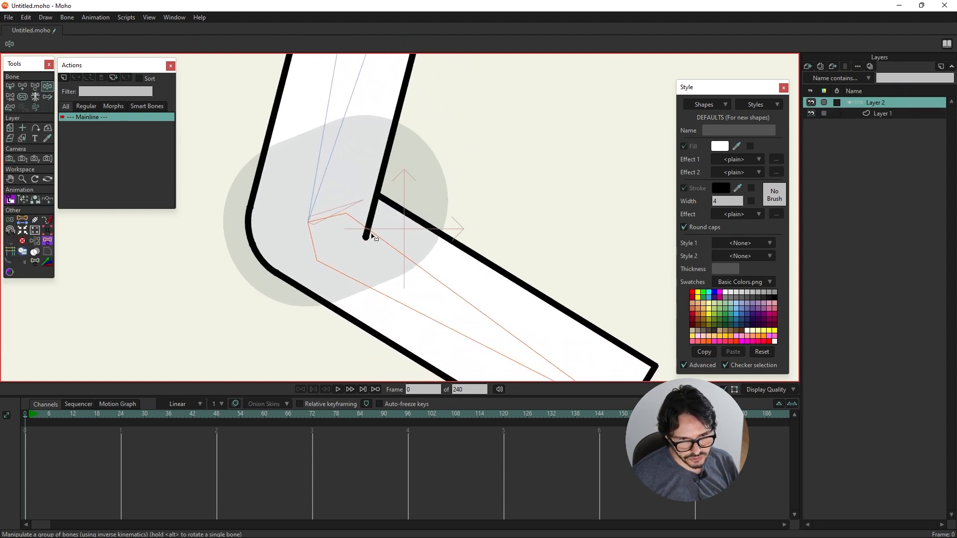
scroll(371, 237, "up", 2)
scroll(363, 203, "down", 5)
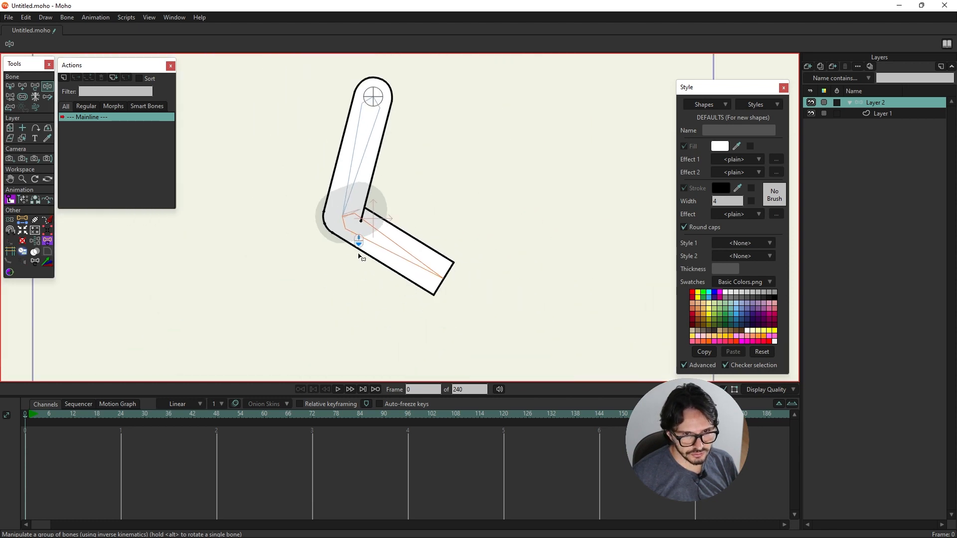
left_click_drag(391, 256, 326, 241)
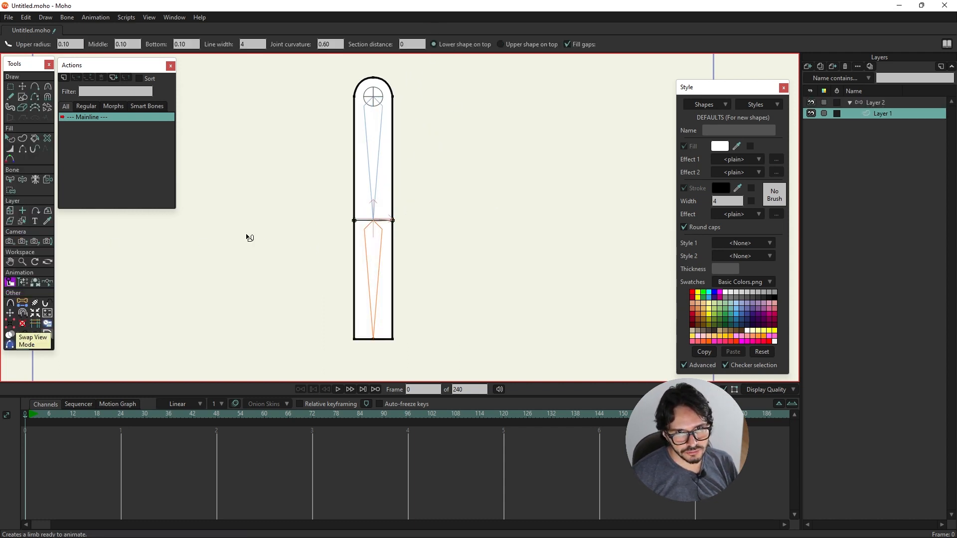
left_click(876, 102)
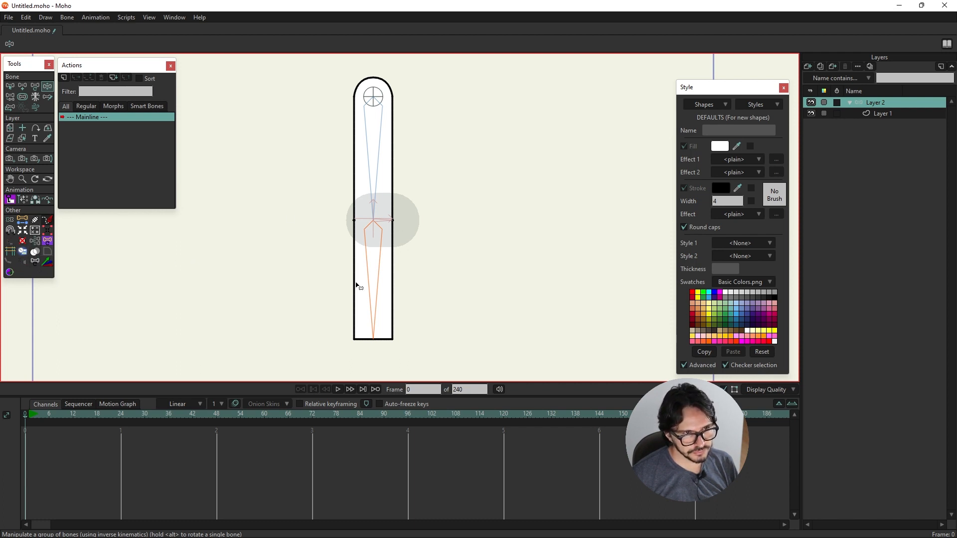
left_click_drag(377, 301, 519, 208)
- Resume Instant Limb on Layer 1, examine the outline at the joint up close and turn off Fill gaps
left_click(21, 345)
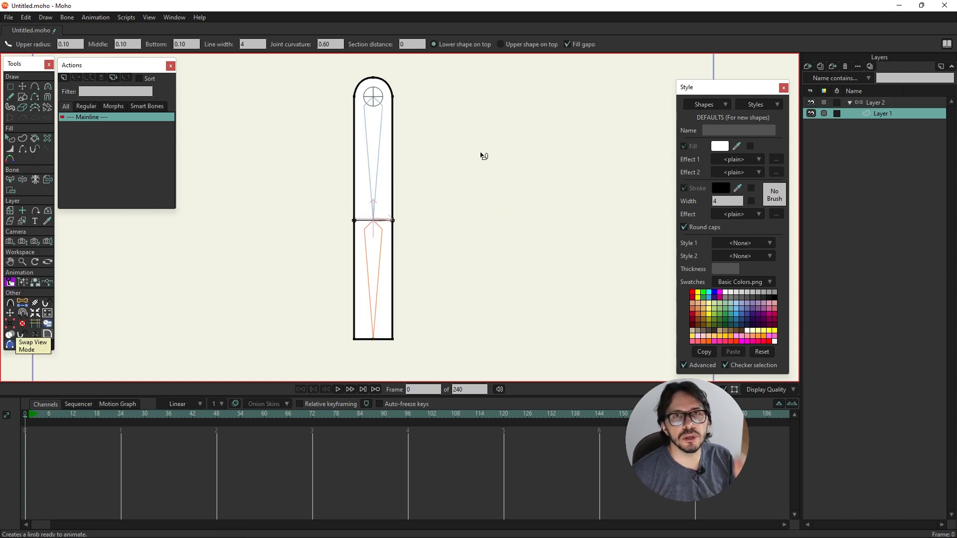
scroll(387, 219, "up", 5)
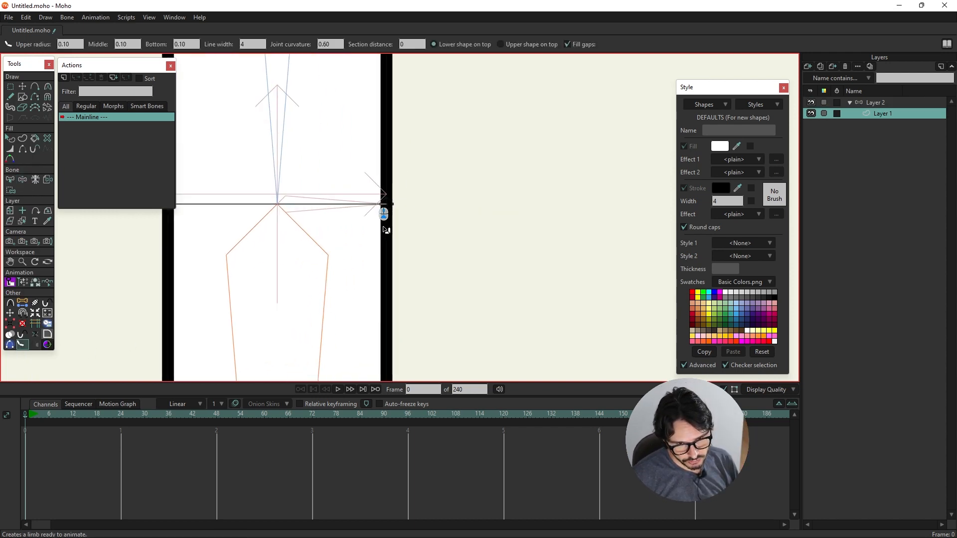
scroll(387, 230, "up", 3)
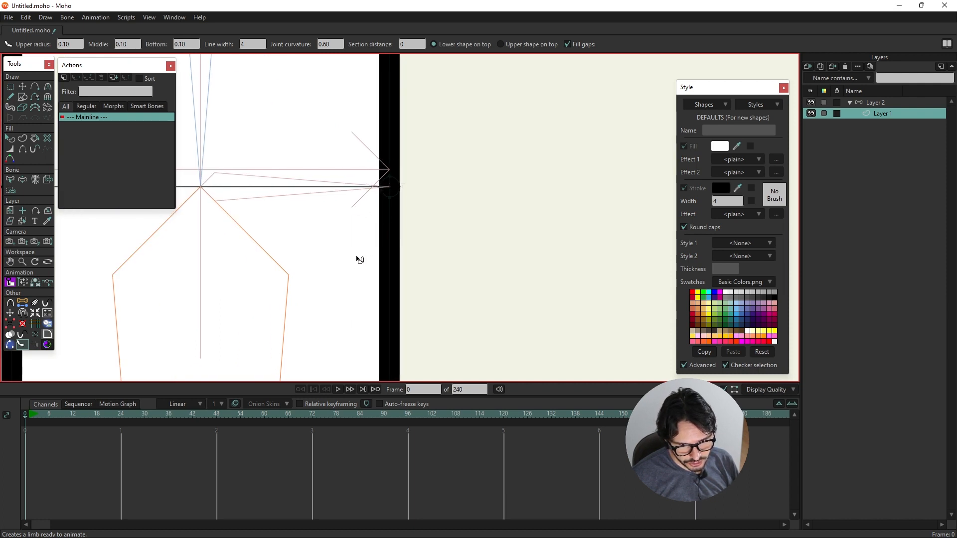
scroll(382, 214, "up", 5)
scroll(121, 298, "down", 1)
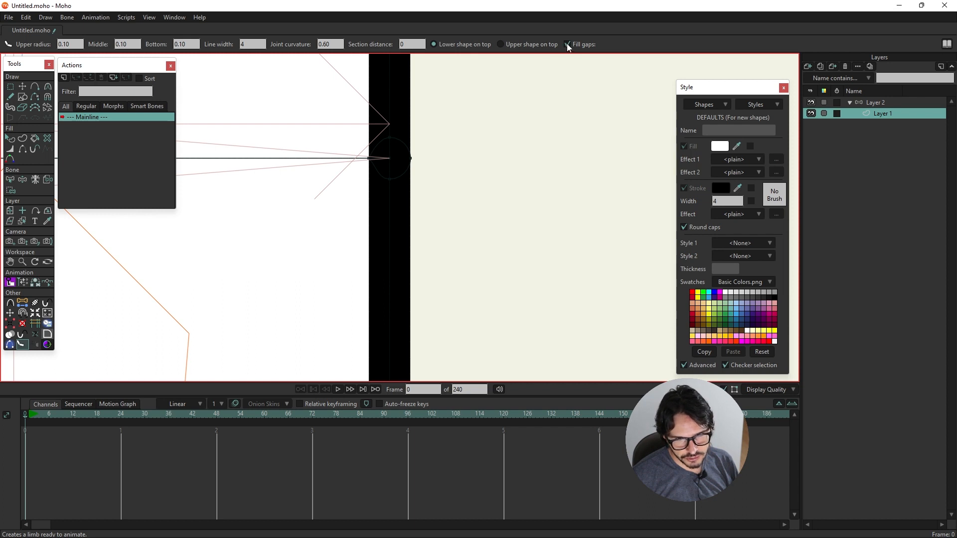
scroll(385, 148, "up", 5)
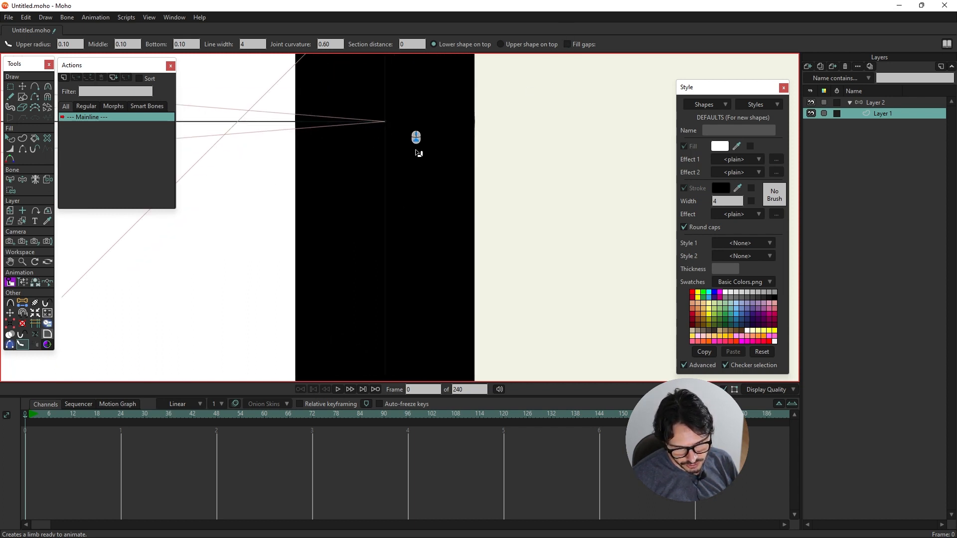
left_click(567, 44)
scroll(434, 167, "down", 4)
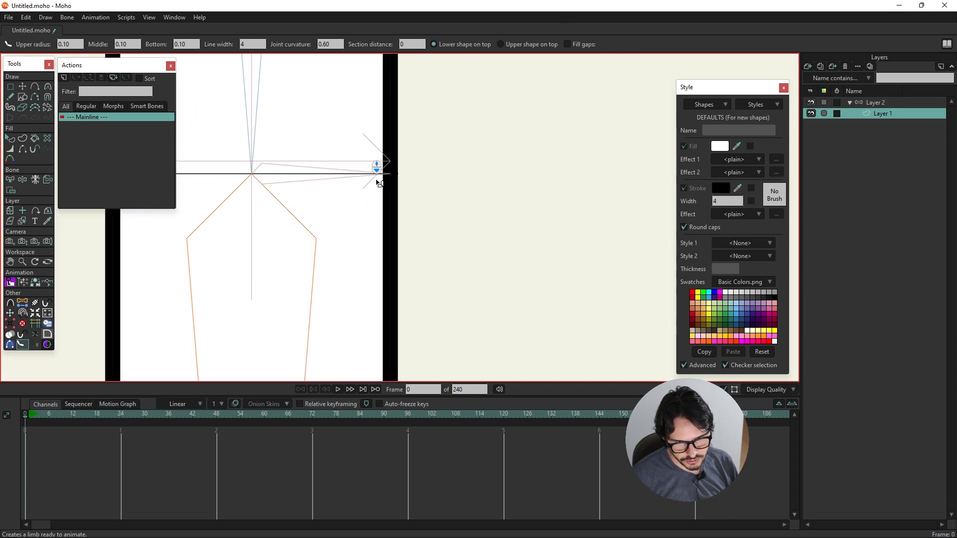
- Bend the lower section with Manipulate Bones, select the small joint bone and examine its influence on the joint points
left_click_drag(369, 244, 502, 227)
scroll(359, 174, "down", 8)
key("z")
left_click_drag(359, 194, 417, 309)
scroll(381, 281, "up", 6)
left_click_drag(377, 257, 406, 176)
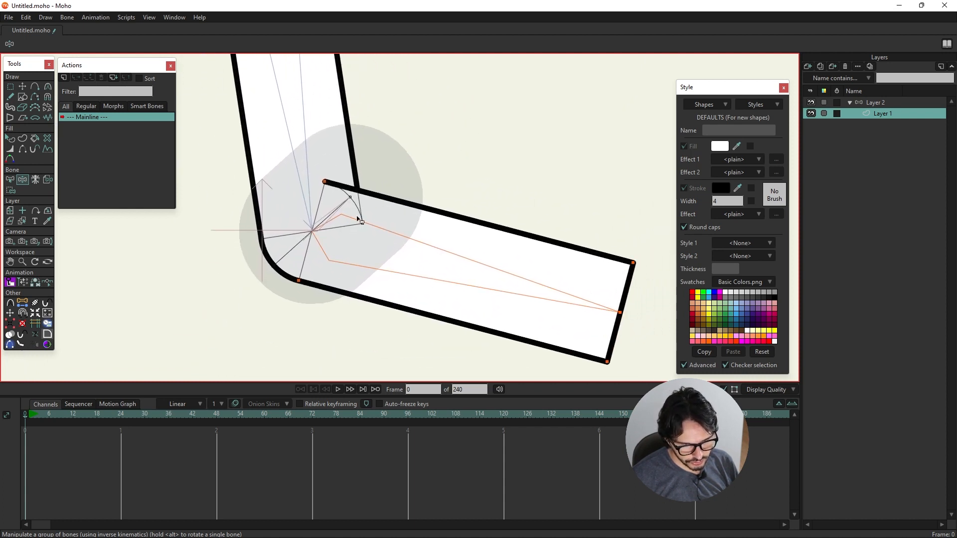
scroll(358, 219, "up", 3)
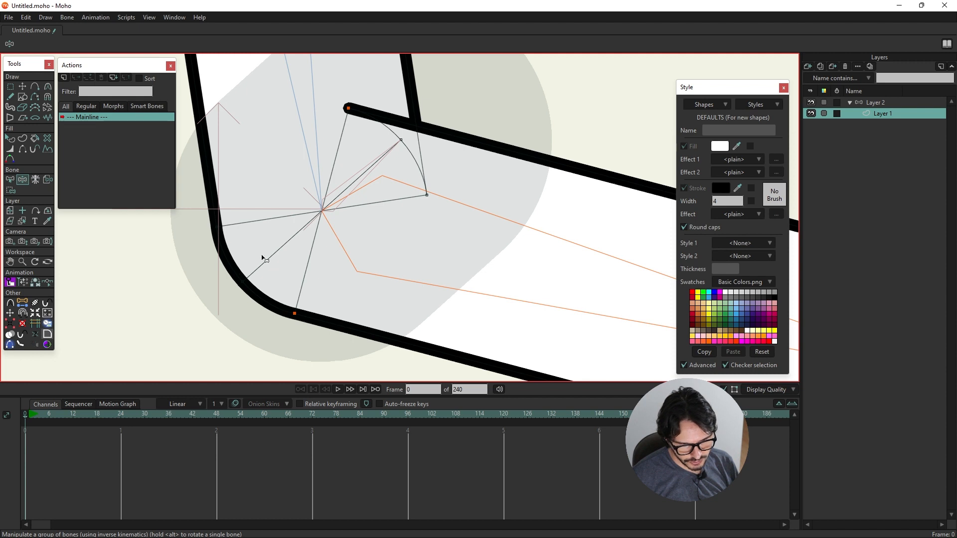
left_click(356, 177)
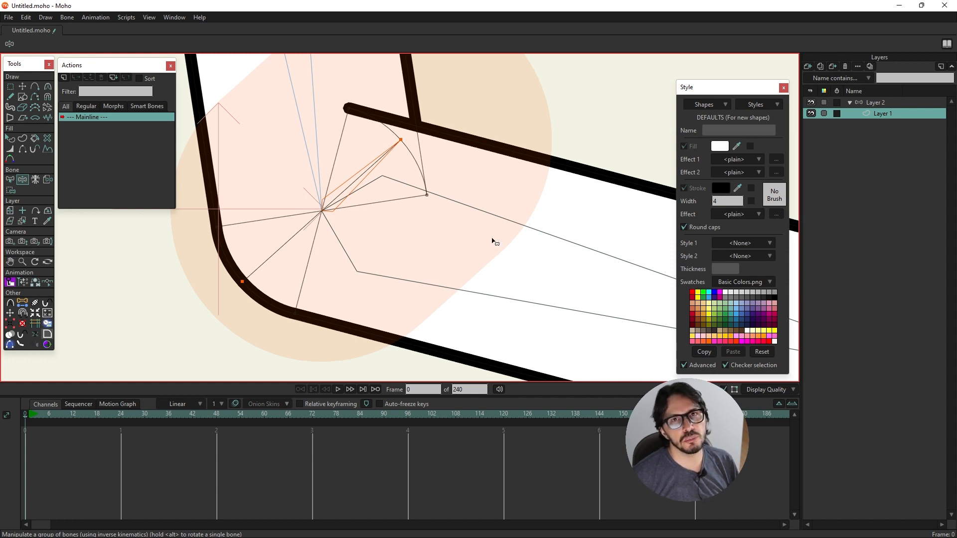
scroll(481, 248, "down", 4)
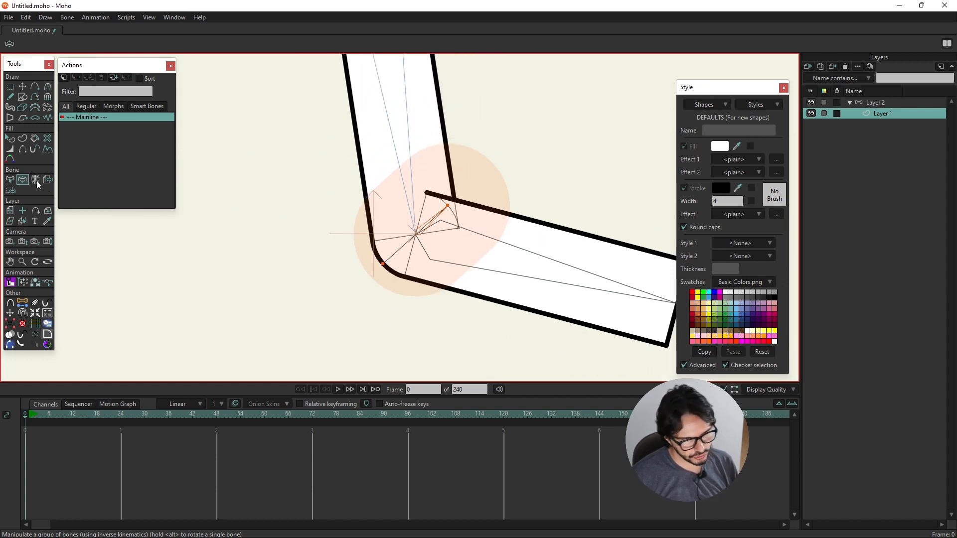
scroll(480, 214, "down", 5)
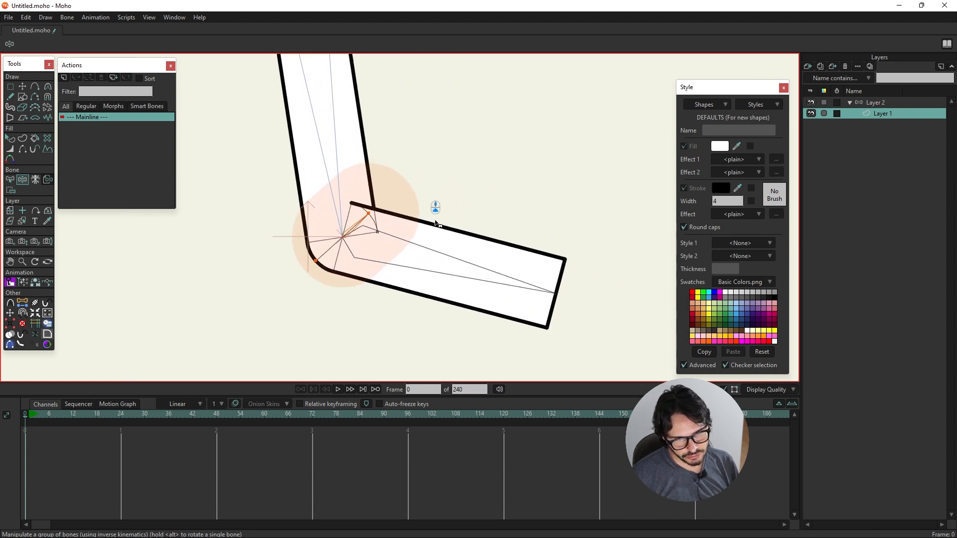
- Add a point about midway along each side of the limb's lower section with the Add Point tool
left_click(35, 86)
left_click_drag(423, 217, 424, 117)
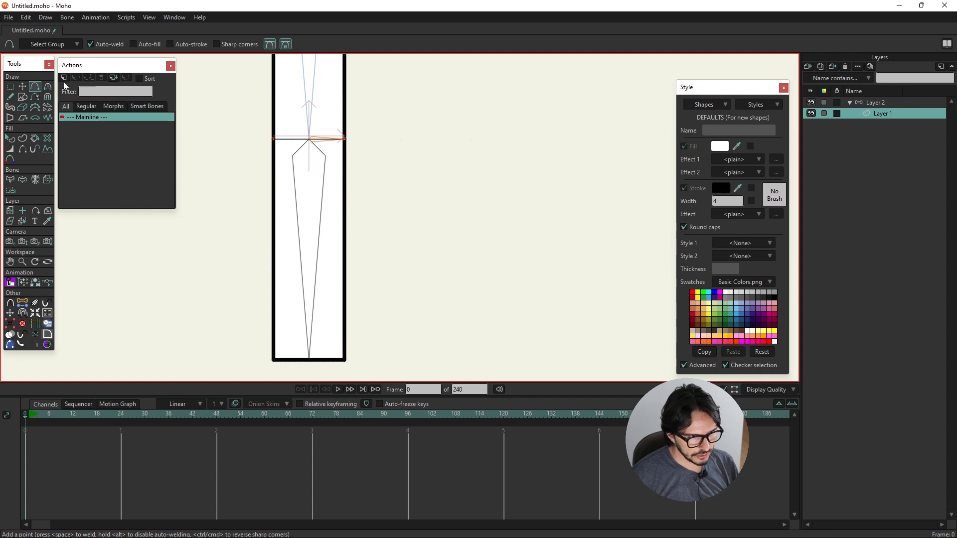
left_click(22, 86)
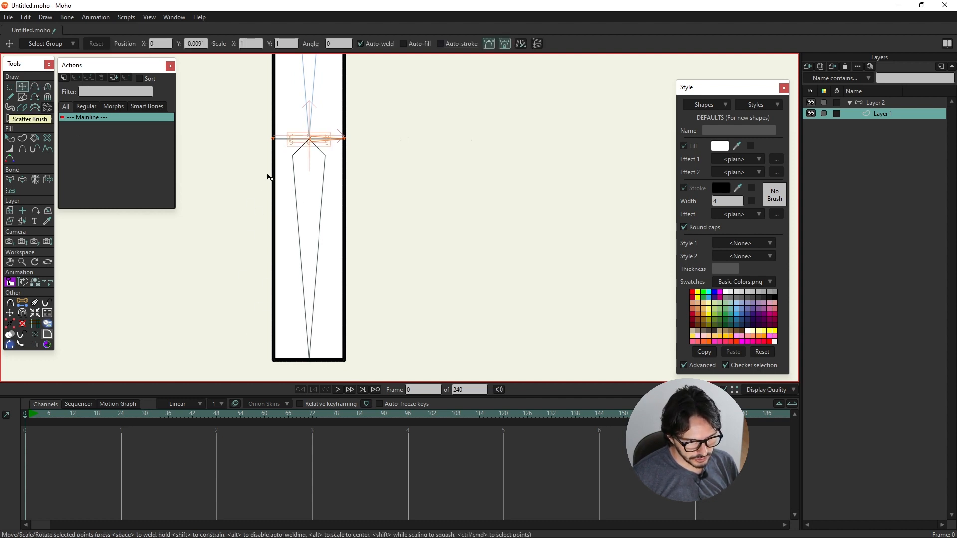
key("ctrl+a")
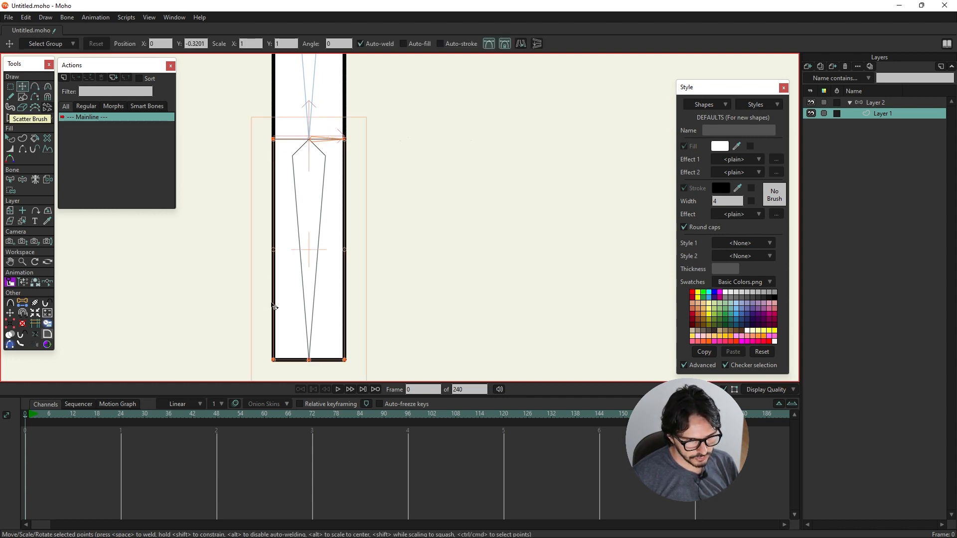
left_click(35, 86)
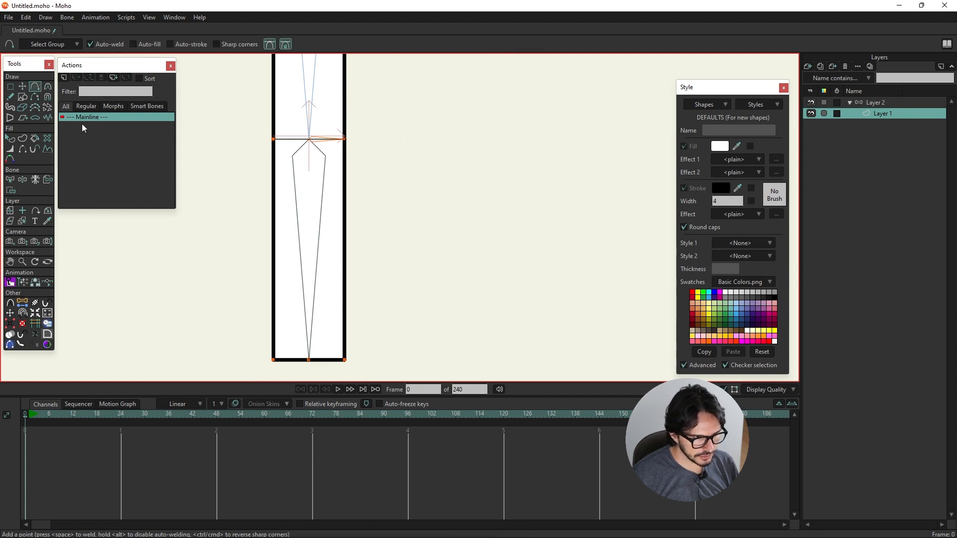
left_click(273, 243)
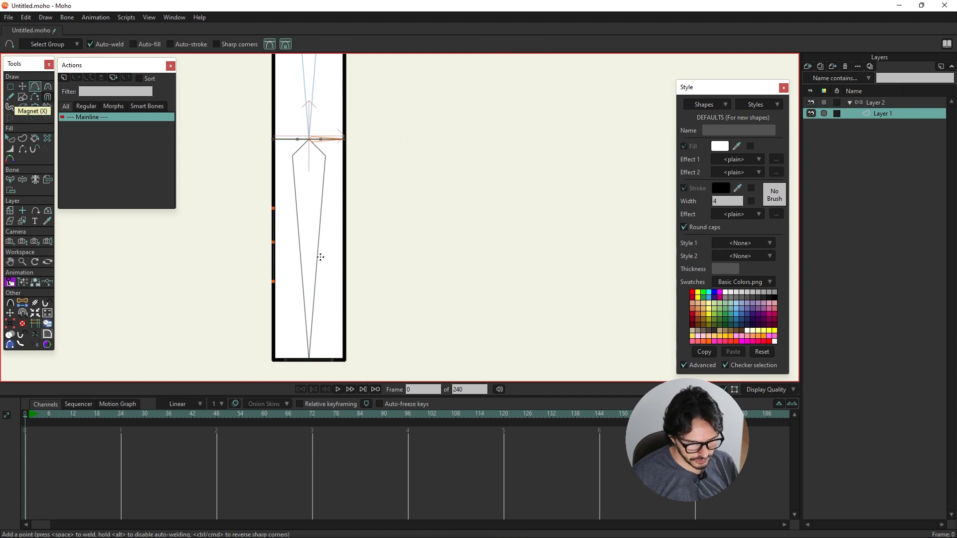
left_click(344, 248)
- Add a point midway along each side of the limb's upper section and straighten the outline at the right-hand point
left_click_drag(371, 130, 393, 316)
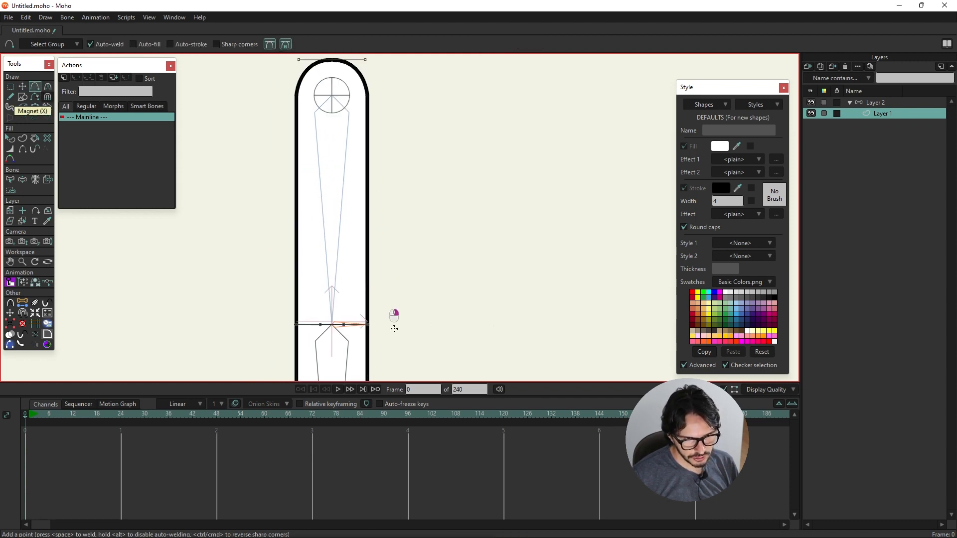
left_click(295, 194)
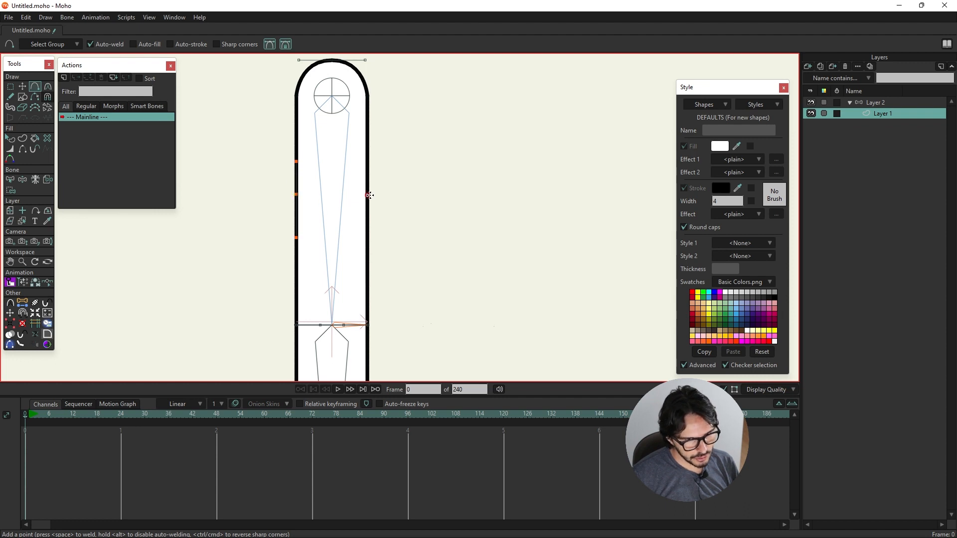
left_click(369, 195)
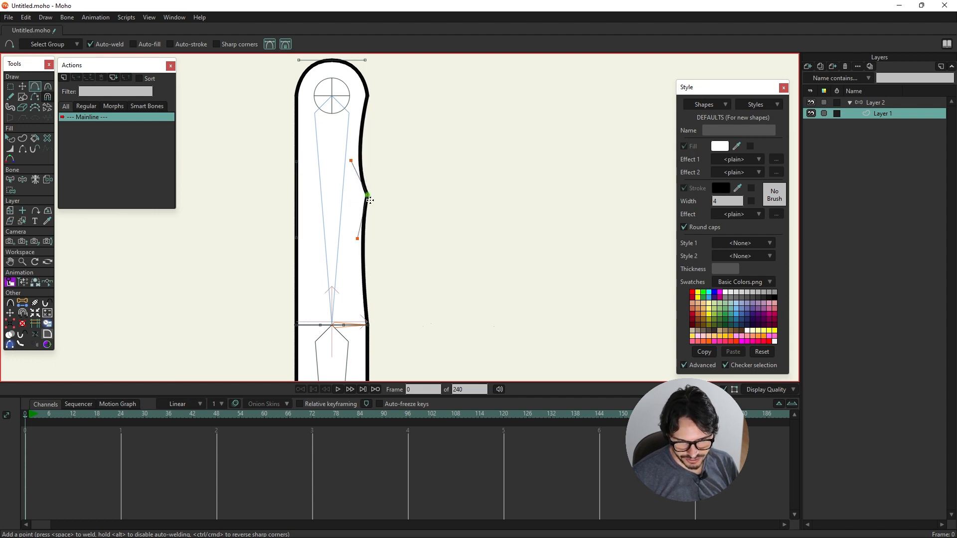
left_click(47, 86)
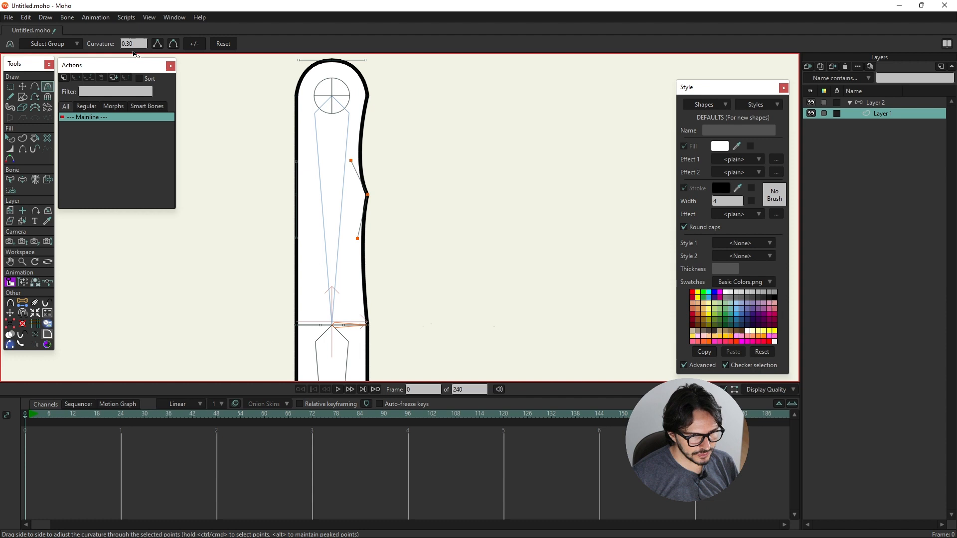
left_click(158, 44)
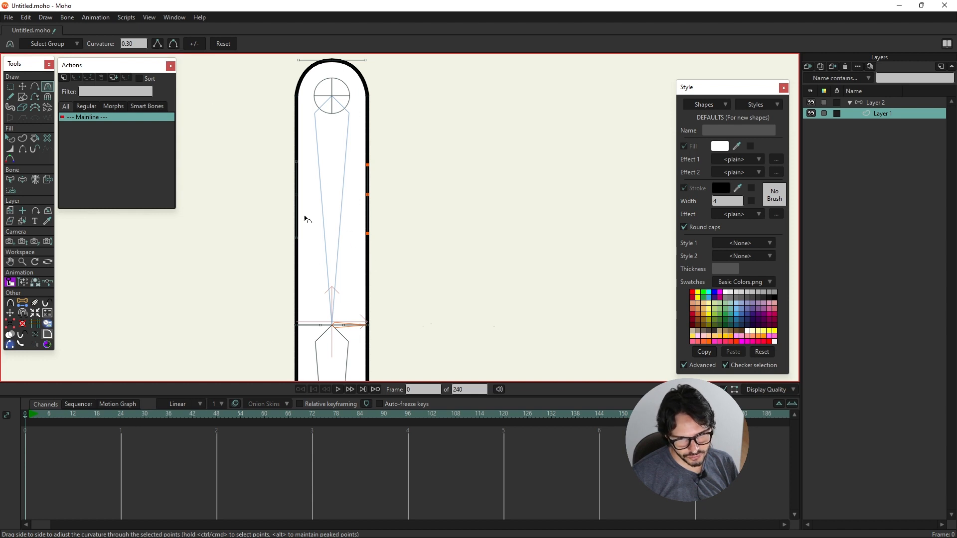
- Move the side midpoints of the upper and lower sections slightly outward with Transform Points to bulge the limb's outline
left_click(22, 86)
left_click_drag(372, 199, 378, 199)
left_click_drag(296, 201, 290, 201)
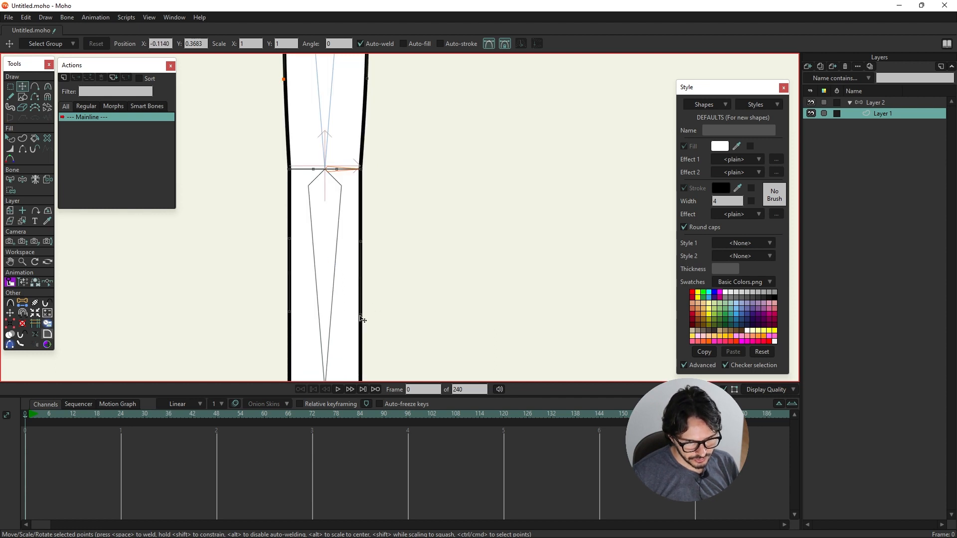
left_click_drag(362, 319, 367, 290)
key("ctrl+z")
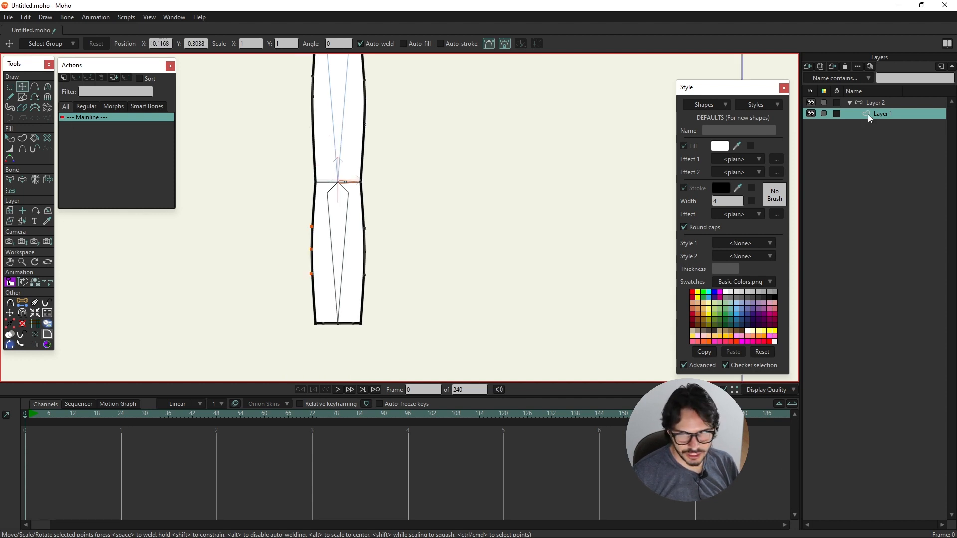
- Test the limb's bend from the bone layer, and on Layer 1 move the lower end's middle point down to round the end
left_click(866, 102)
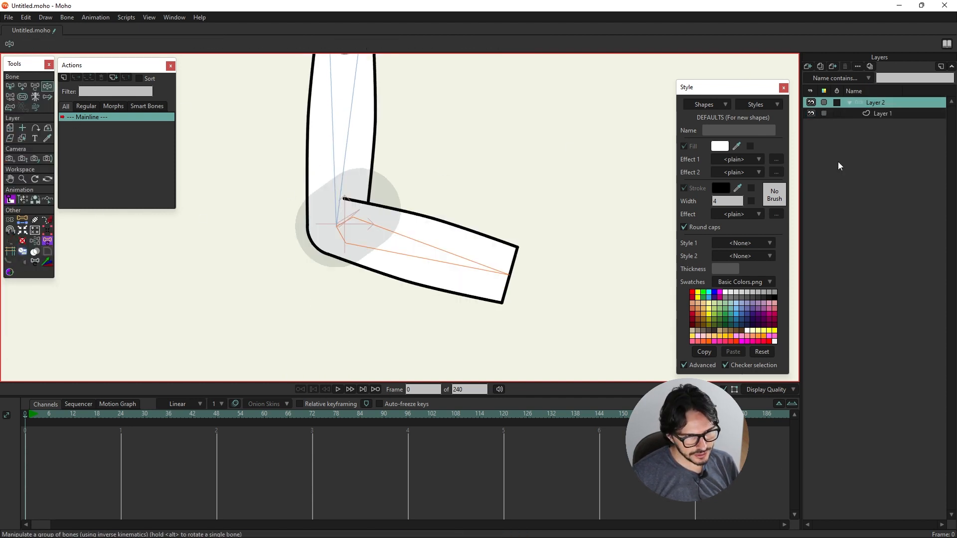
left_click(877, 117)
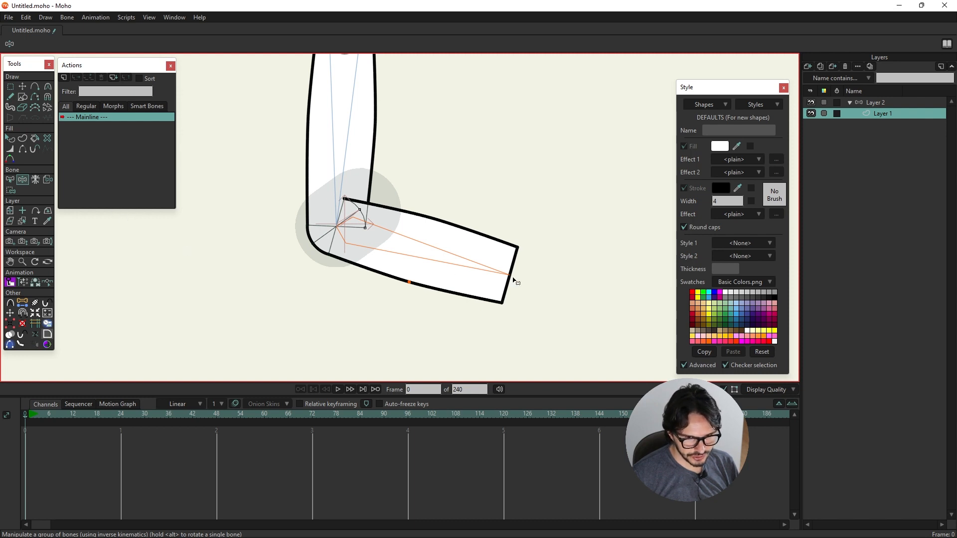
key("t")
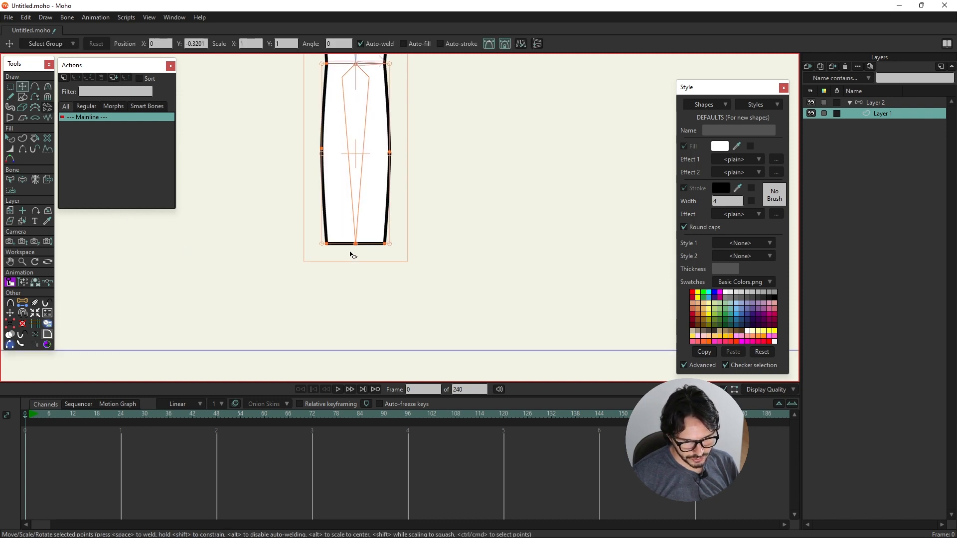
left_click(356, 245)
left_click_drag(355, 245, 354, 254)
left_click(413, 315)
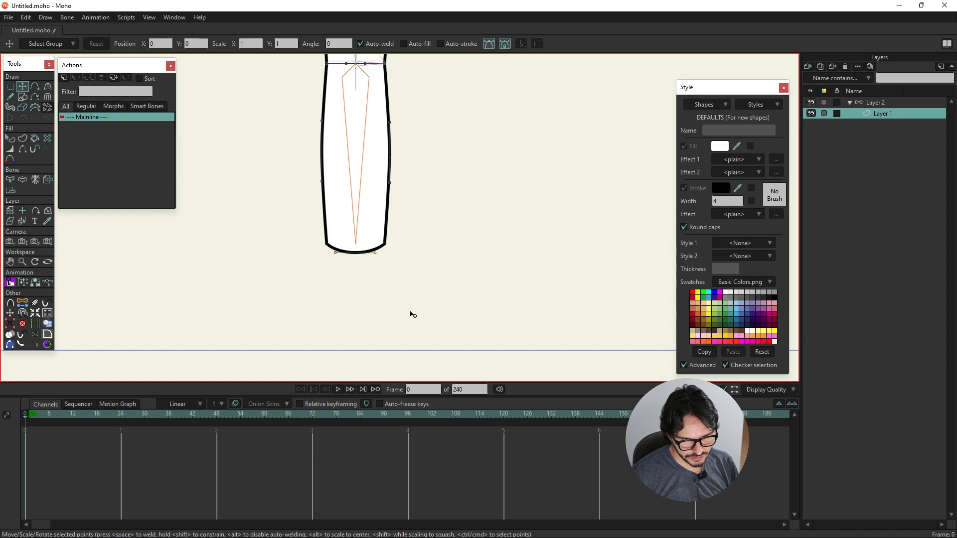
- Bend the reshaped limb at its joint with Manipulate Bones on Layer 2
left_click(891, 103)
left_click(47, 86)
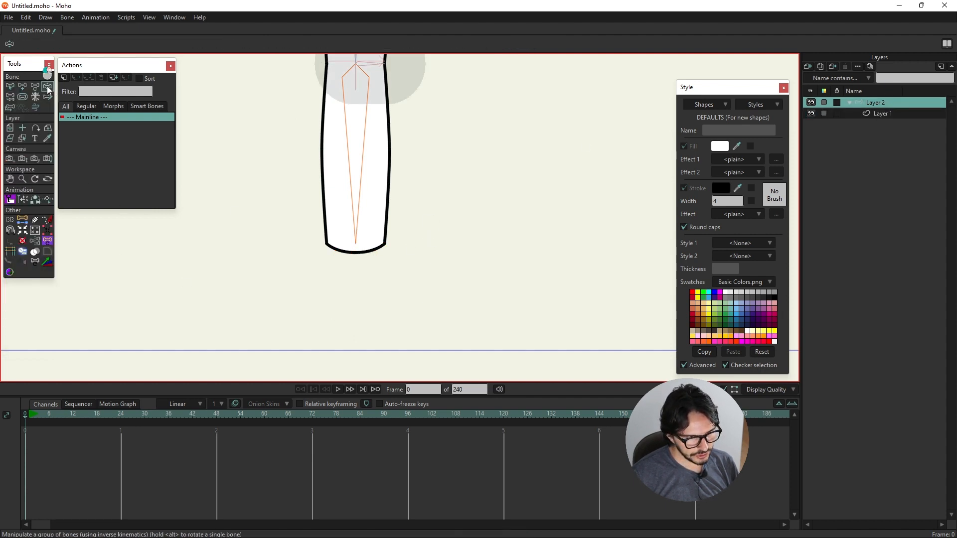
left_click_drag(359, 194, 477, 143)
left_click_drag(477, 143, 480, 139)
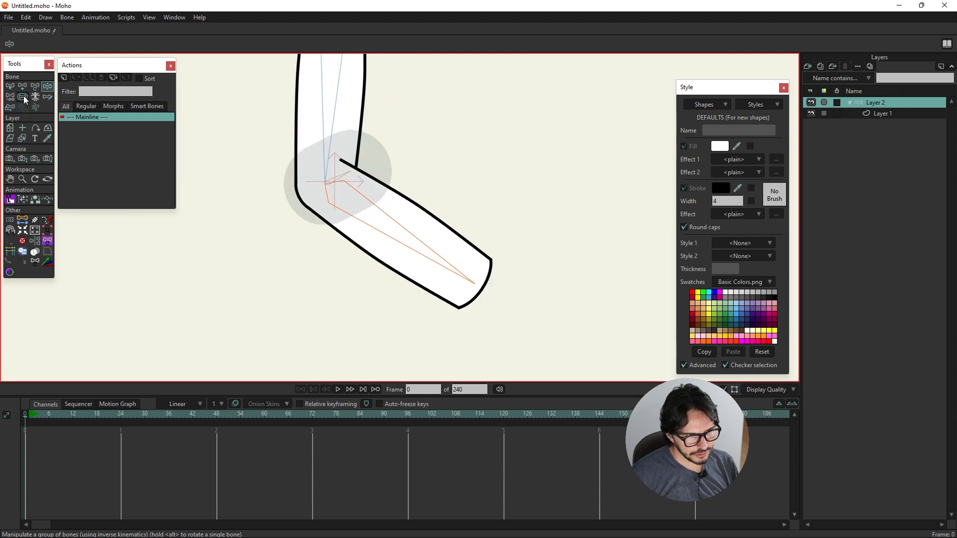
- Set the small joint bone's strength to 0 and test the limb's bend again with Manipulate Bones
left_click(24, 97)
left_click_drag(337, 177, 45, 137)
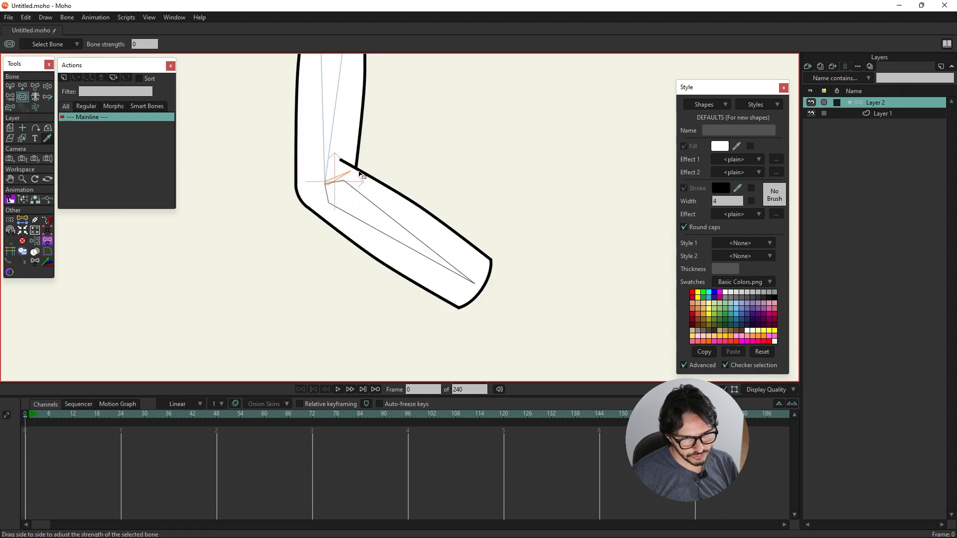
left_click(47, 86)
mouse_move(435, 255)
left_mouse_down()
mouse_move(454, 196)
mouse_move(501, 167)
mouse_move(480, 78)
mouse_move(411, 56)
mouse_move(344, 179)
mouse_move(391, 249)
mouse_move(438, 267)
mouse_move(448, 260)
left_mouse_up()
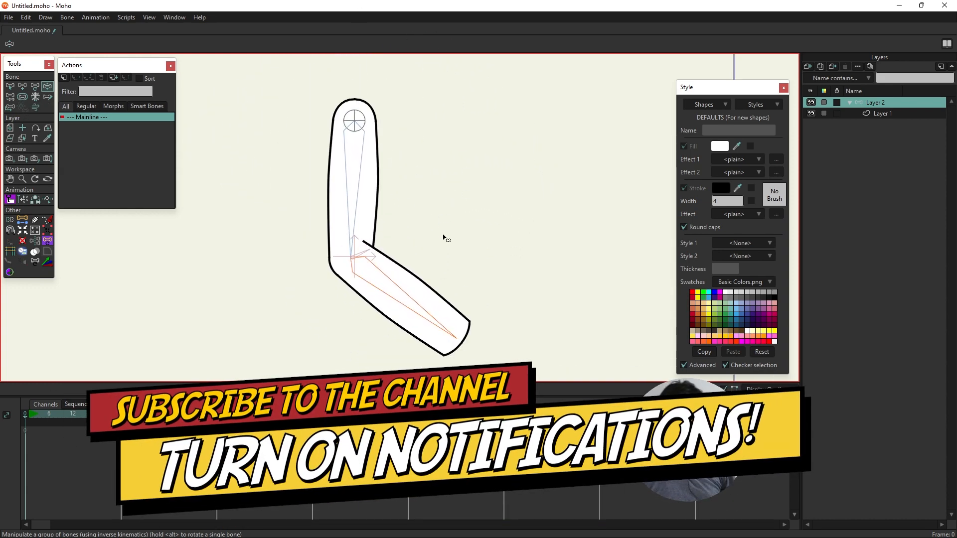